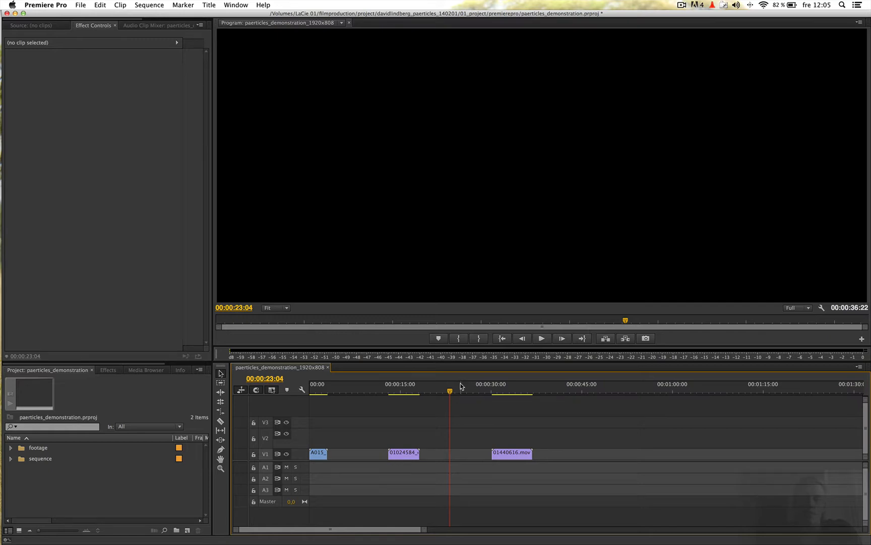
Select the A015 clip at the sequence start and toggle its RGB Curves effect off and on to compare the grade.
left_click_drag(373, 386, 312, 393)
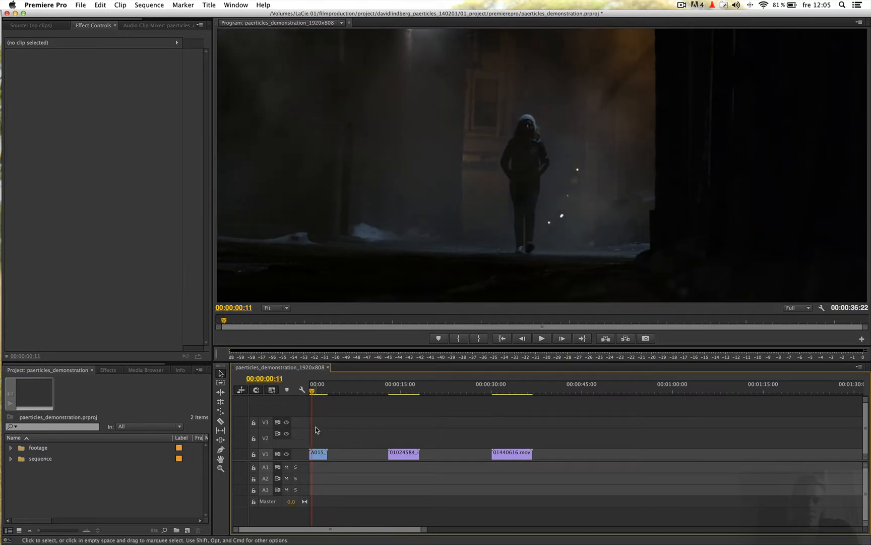
left_click(316, 451)
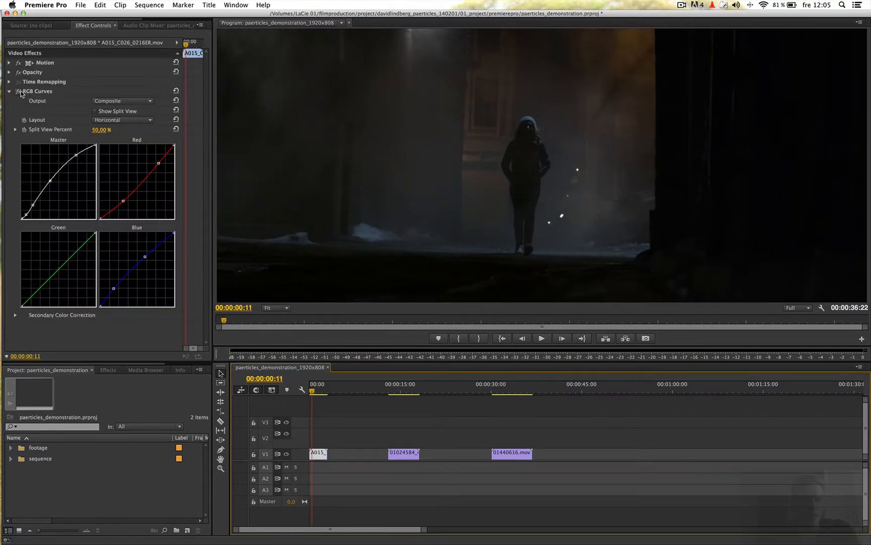
left_click(19, 92)
left_click(17, 93)
left_click(18, 93)
left_click(17, 93)
left_click(18, 93)
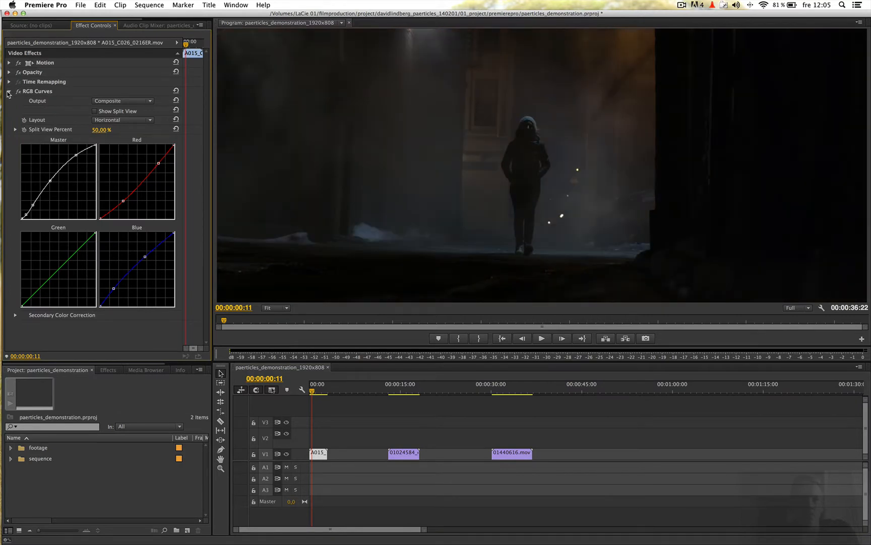
Collapse the A015 clip's RGB Curves settings and compare the shot with and without the effect again.
left_click(9, 92)
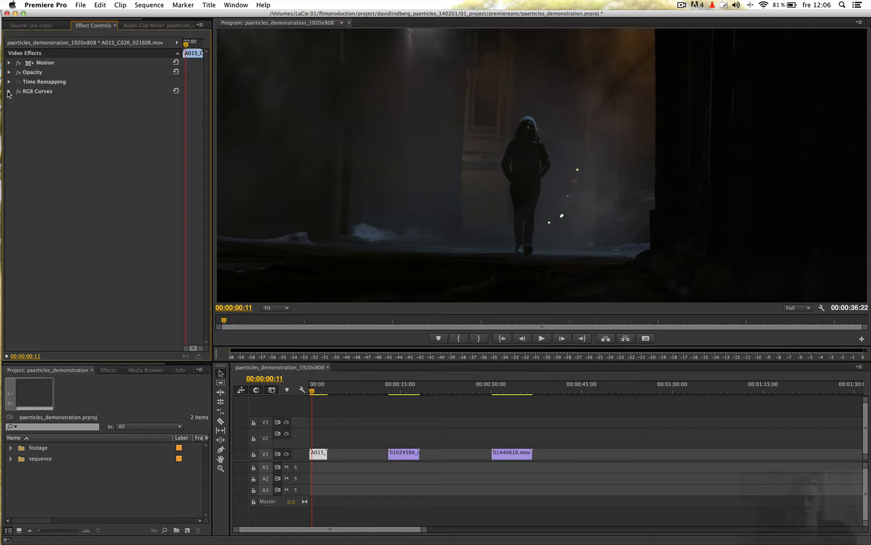
left_click(8, 92)
left_click(8, 92)
left_click(20, 93)
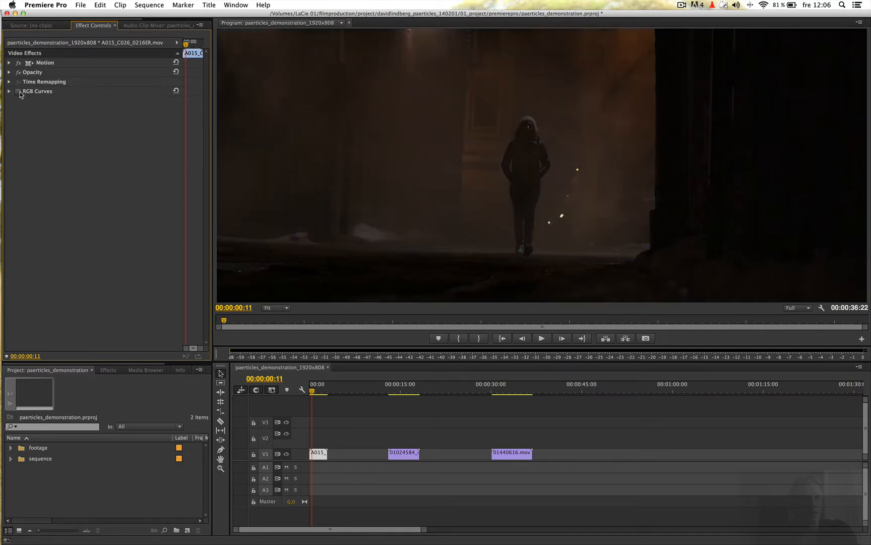
left_click(19, 92)
left_click(19, 92)
left_click(19, 92)
left_click(19, 92)
left_click(20, 92)
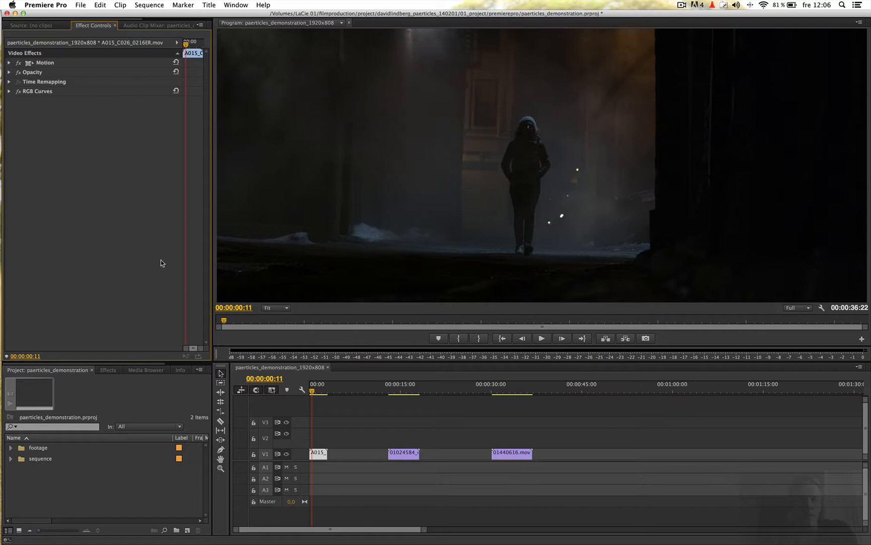
Play the opening A015 shot from the start of the sequence.
left_click(323, 391)
left_click_drag(322, 391, 301, 391)
key("space")
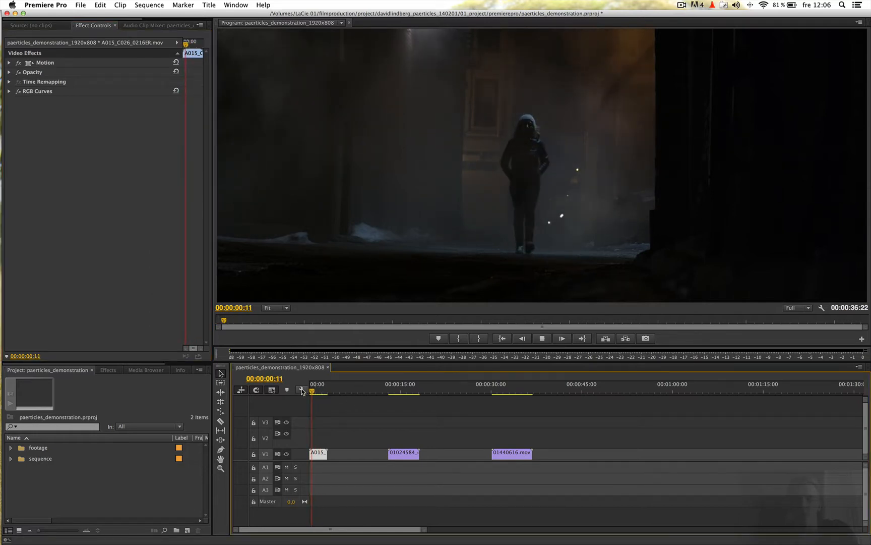
key("space")
Switch to Finder and import Falling Snow - Amount 2 - Speed 3.mov from the Falling Snow folder into the Premiere Pro project.
key("super+Tab")
key("super+Tab")
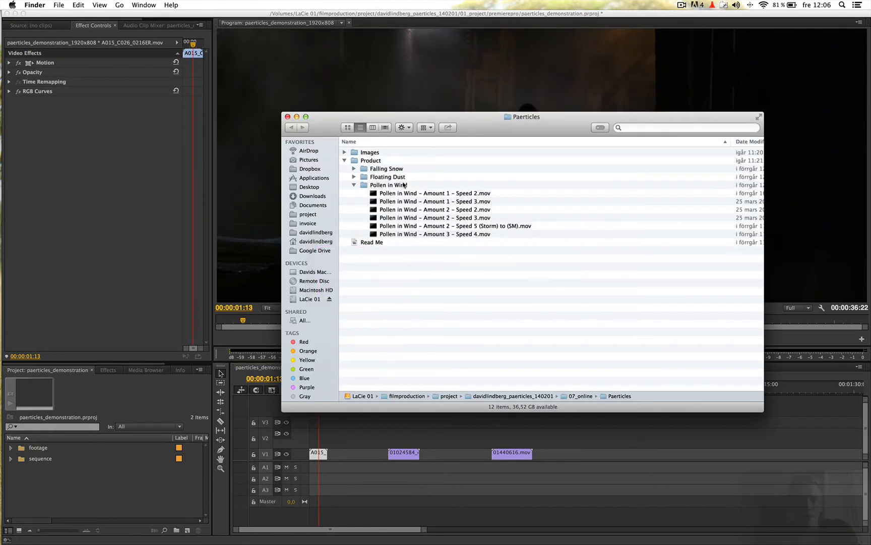
left_click(354, 184)
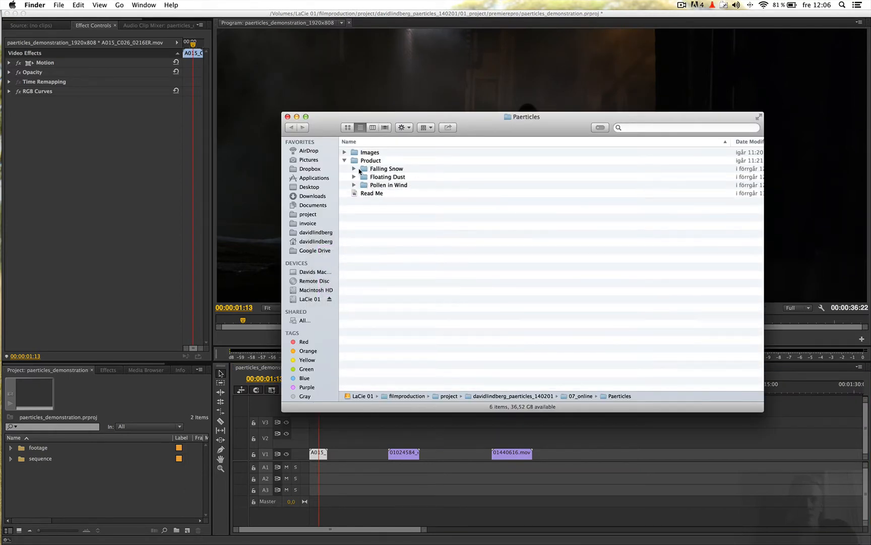
left_click(354, 169)
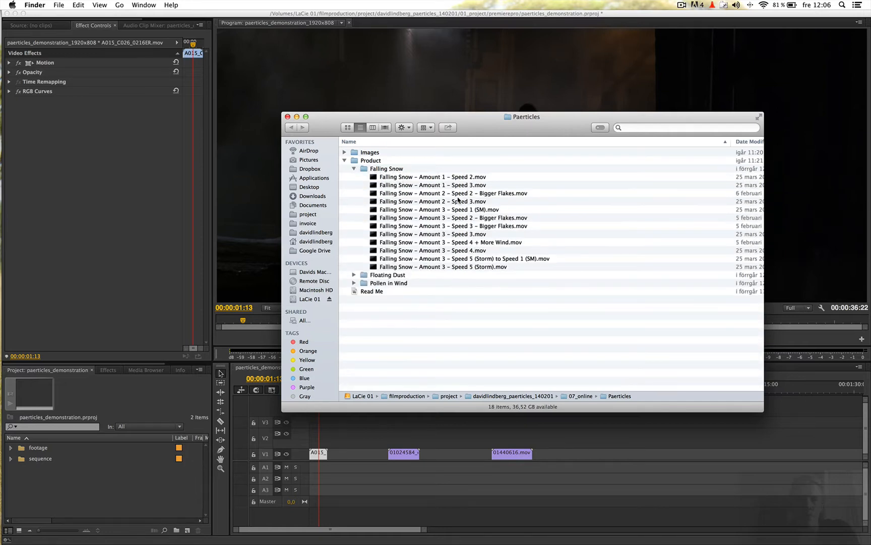
left_click_drag(471, 204, 118, 476)
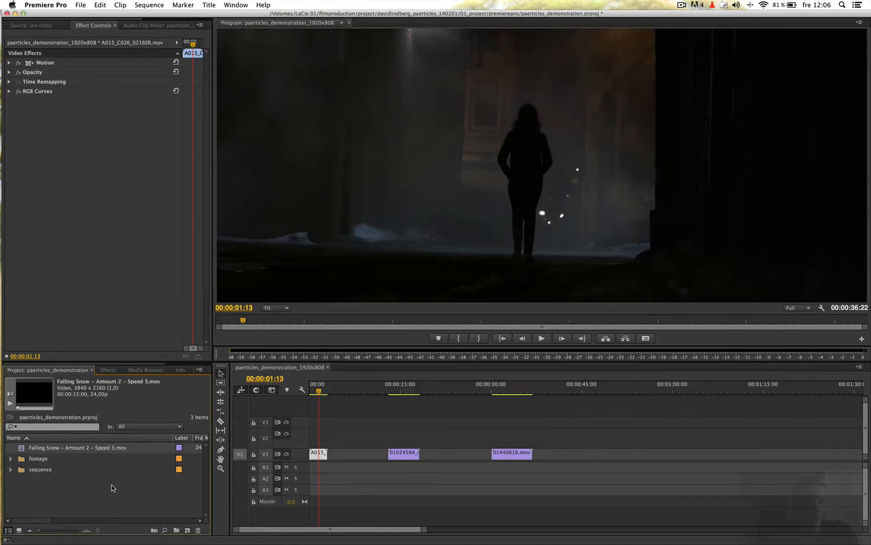
Create a project bin named paerticles and move the imported Falling Snow clip into it.
left_click(164, 522)
left_click(176, 530)
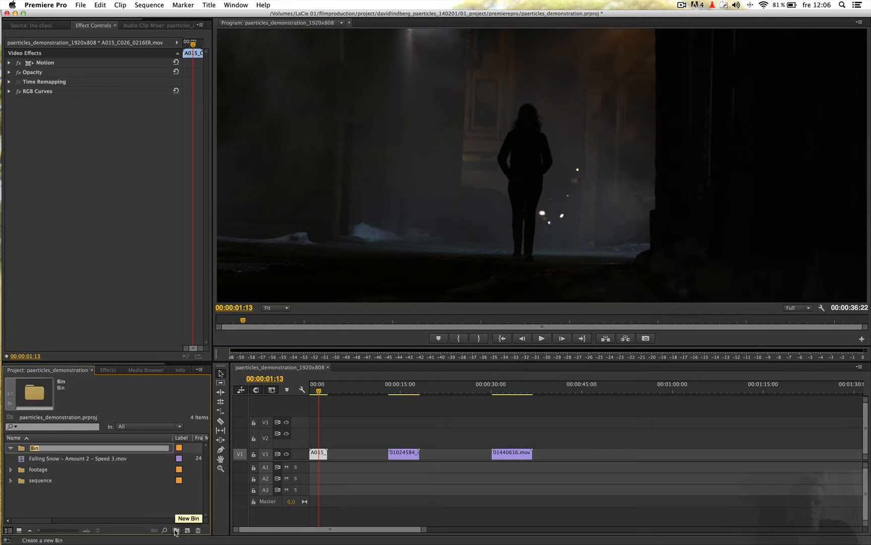
type("paerticles")
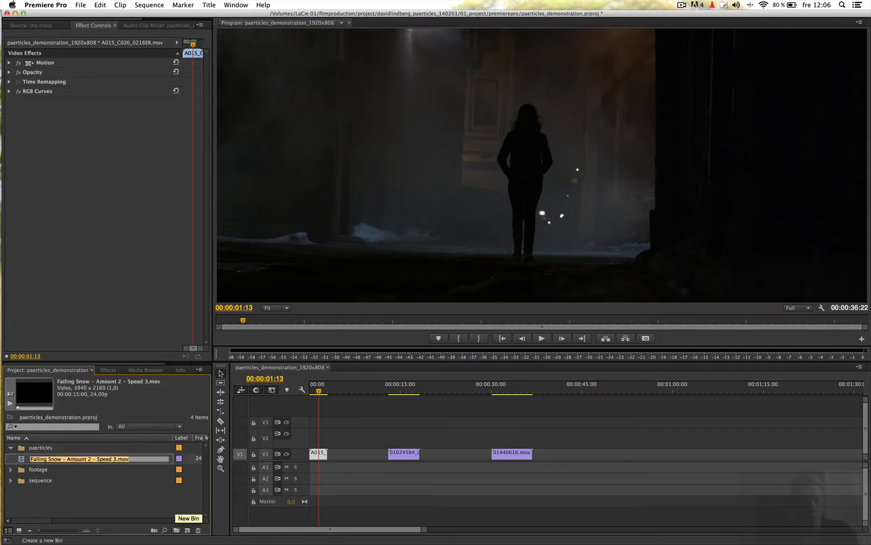
key("Tab")
left_click(86, 488)
Place the Falling Snow clip on V2 above the A015 clip and trim its end to match that clip's length.
left_click_drag(50, 459, 310, 436)
left_click_drag(399, 439, 326, 438)
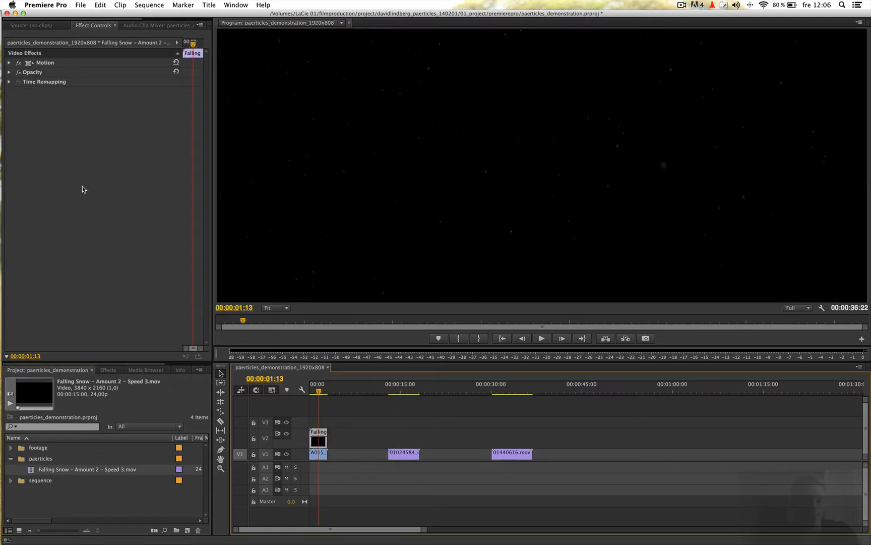
Set the blend mode of the Falling Snow clip's opacity to Screen.
left_click(8, 72)
left_click(119, 91)
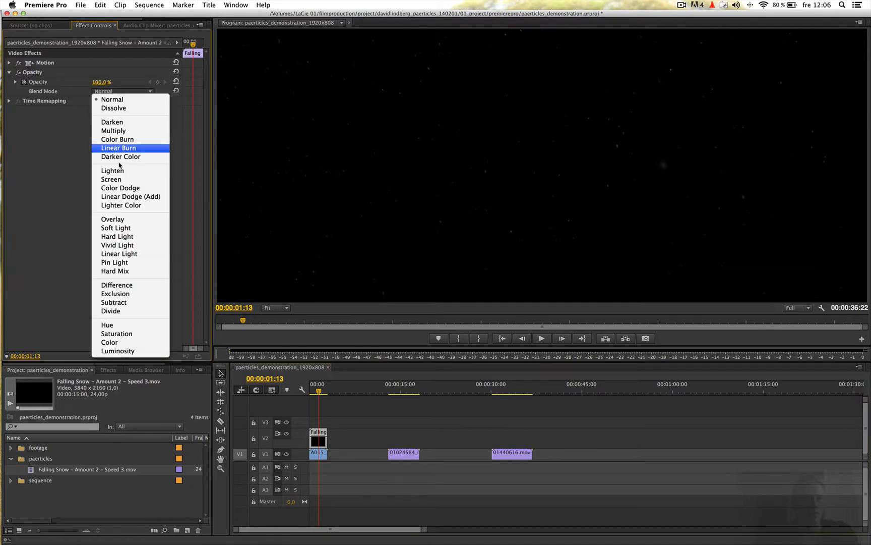
left_click(116, 179)
Play and scrub through the A015 shot from the start to review the falling snow overlay.
left_click(381, 404)
key("Home")
key("space")
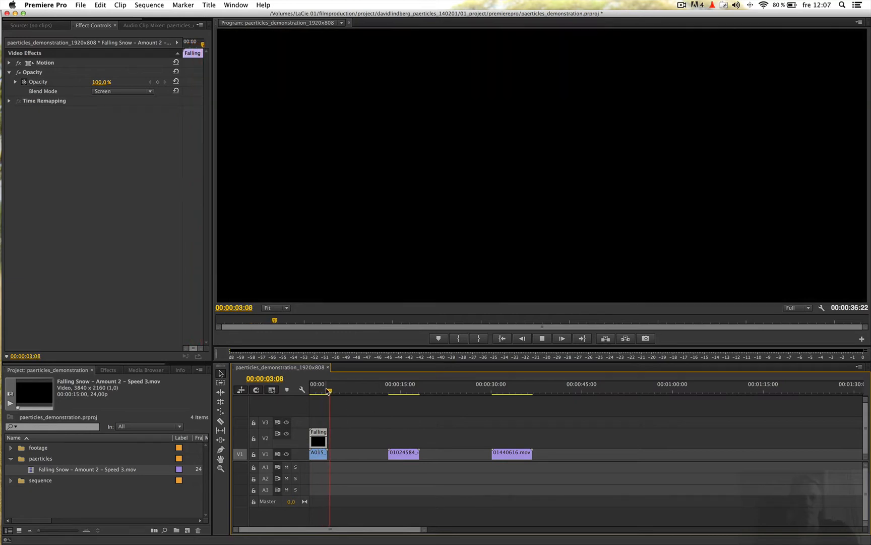
left_click_drag(327, 390, 301, 390)
key("space")
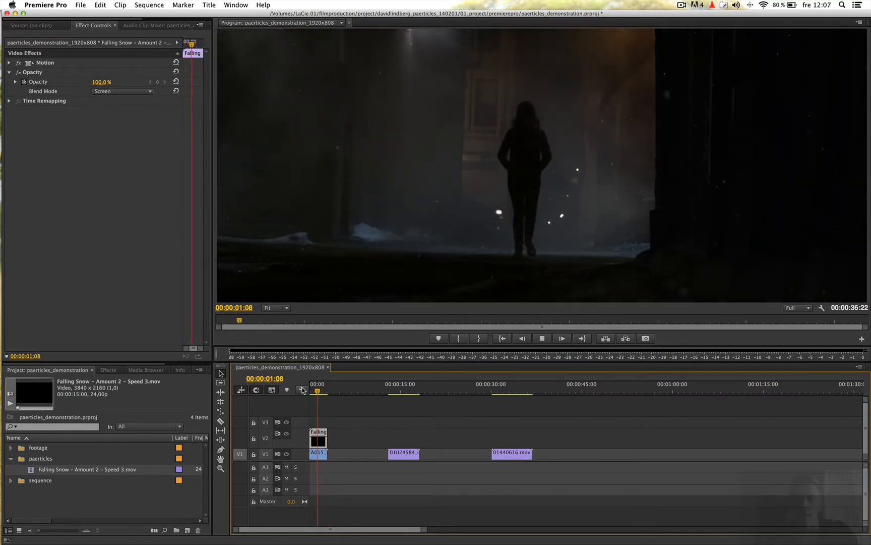
key("space")
left_click(302, 390)
key("space")
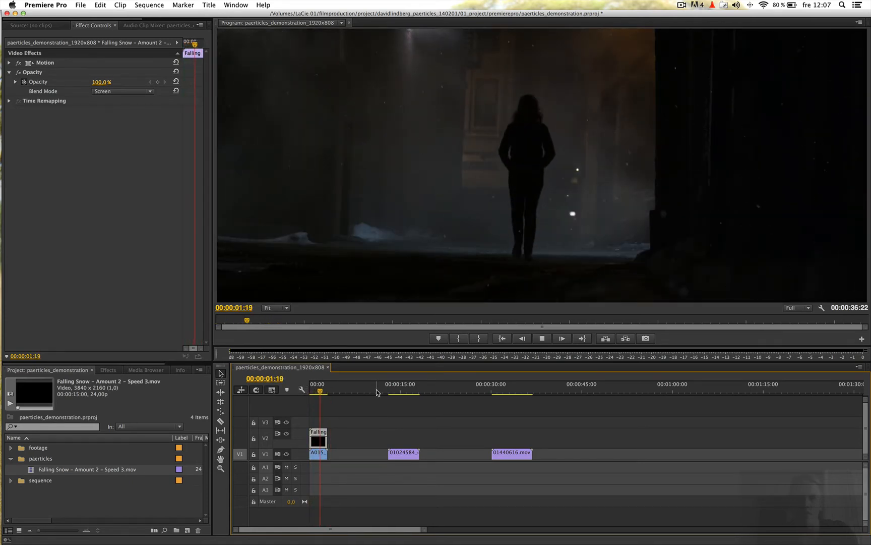
left_click_drag(327, 392, 302, 390)
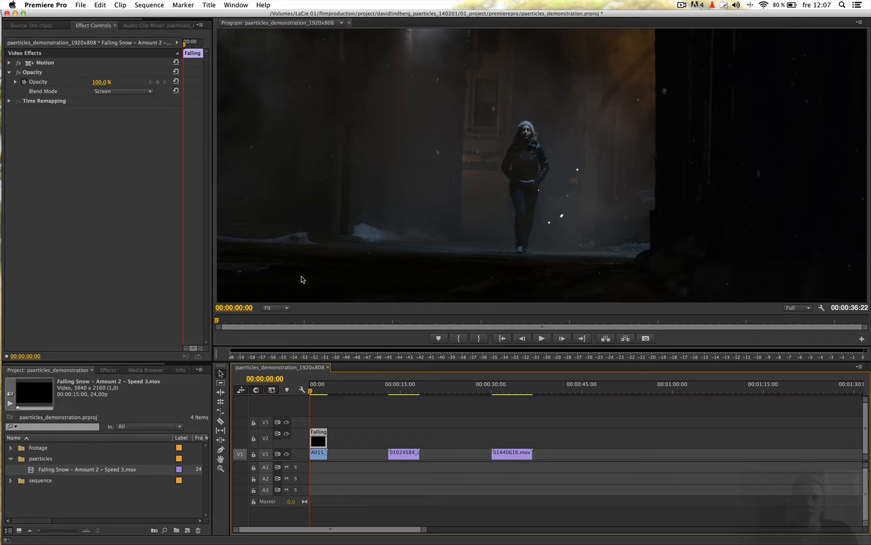
left_click_drag(318, 391, 314, 392)
key("space")
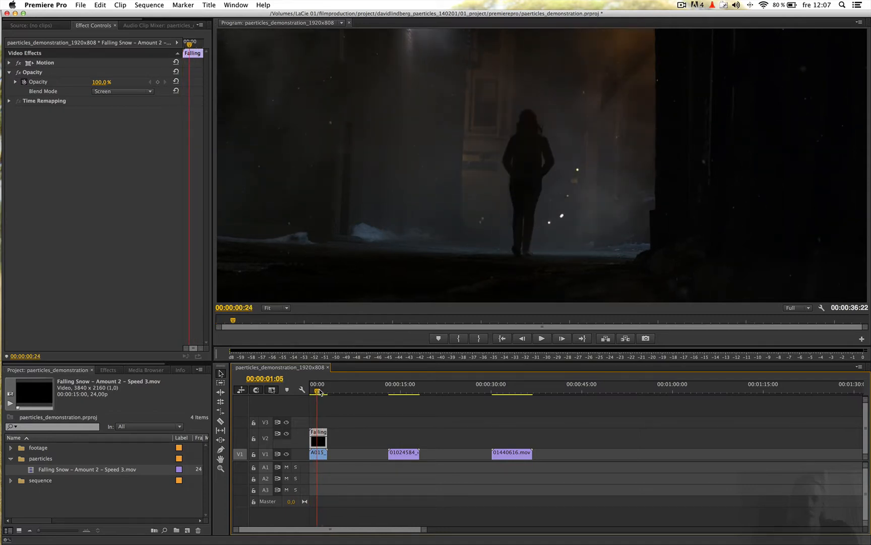
key("space")
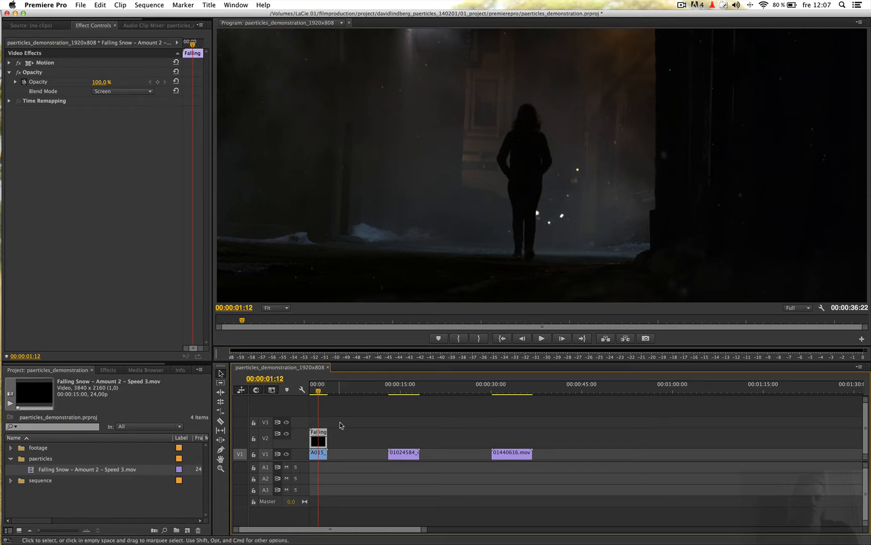
Show the Falling Snow clip's Motion settings and set its scale to 53.
left_click(319, 453)
left_click(318, 442)
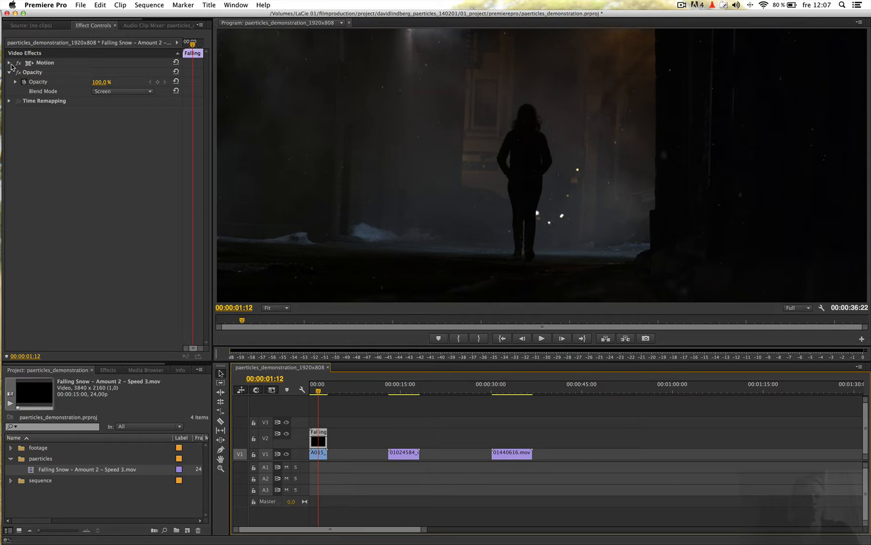
left_click(9, 63)
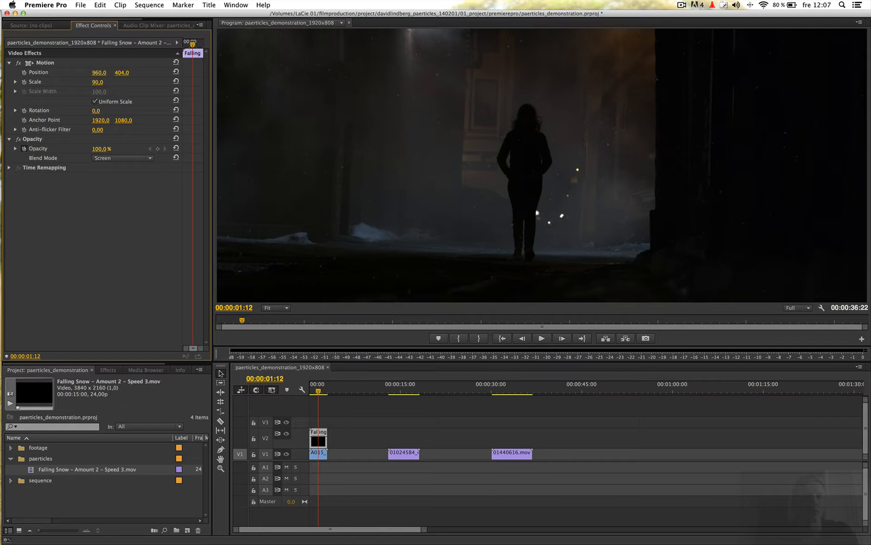
left_click(100, 81)
type("50")
key("Return")
Play the A015 shot from the start to review the rescaled snow overlay.
left_click_drag(319, 391, 304, 390)
key("space")
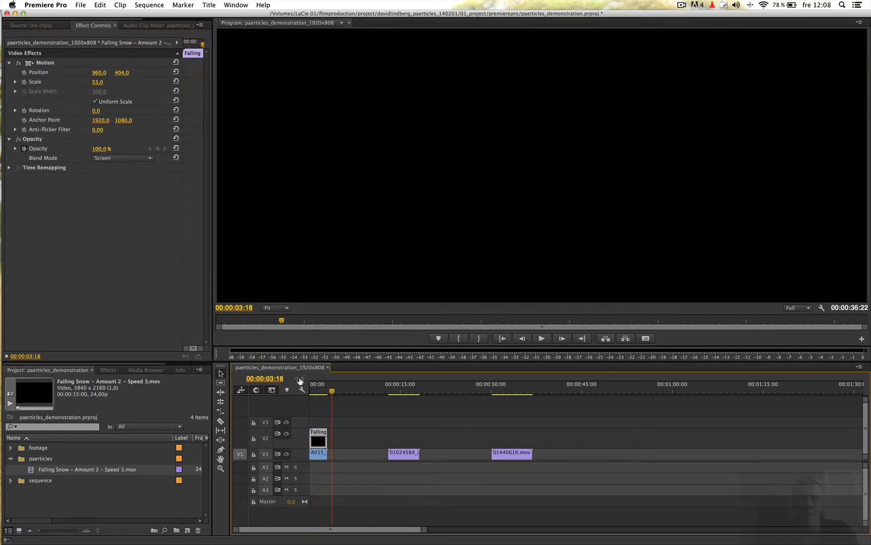
left_click_drag(320, 390, 302, 390)
key("space")
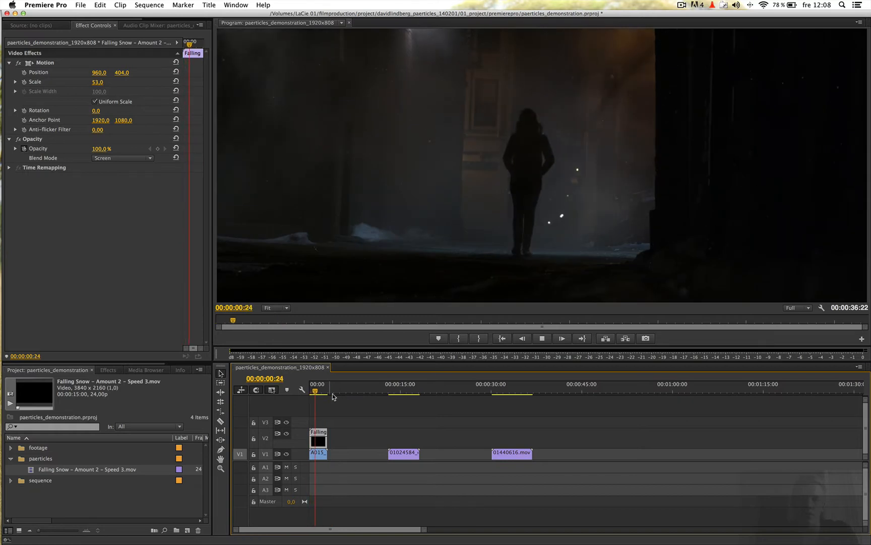
key("space")
Select the 01440616.mov clip of the couple and toggle its RGB Curves effect to compare the grade.
mouse_move(493, 395)
left_mouse_down()
mouse_move(512, 394)
mouse_move(500, 394)
left_mouse_up()
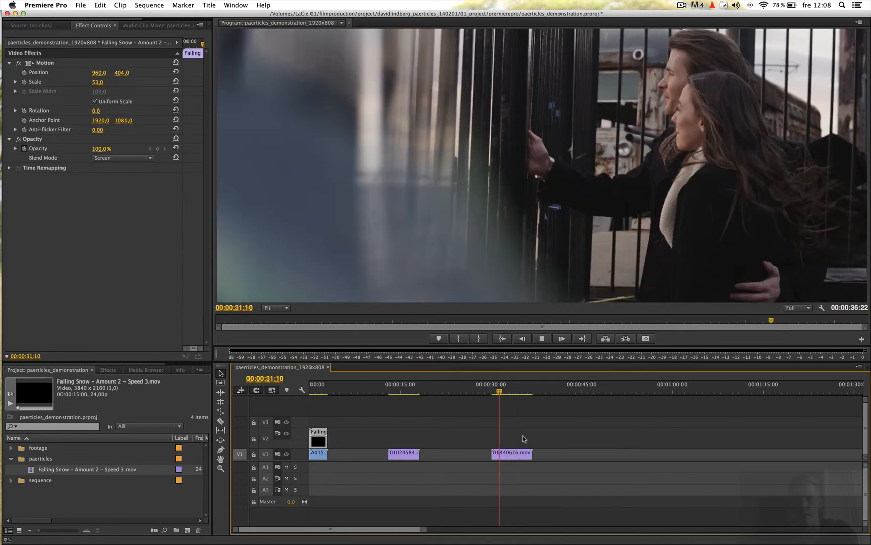
left_click(515, 454)
left_click(18, 91)
left_click(18, 91)
left_click(18, 91)
left_click(18, 91)
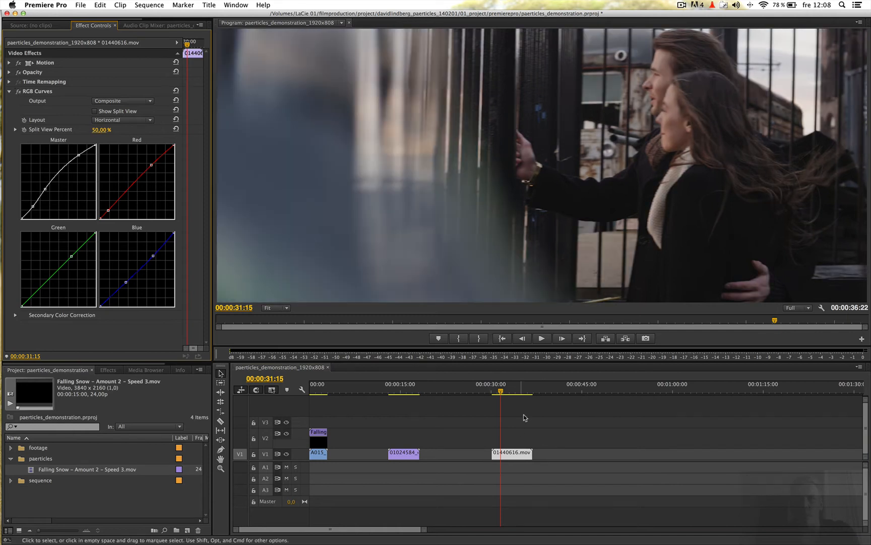
Scrub and play through the 01440616.mov clip to examine the camera movement and the wind in the hair.
left_click_drag(501, 391, 500, 390)
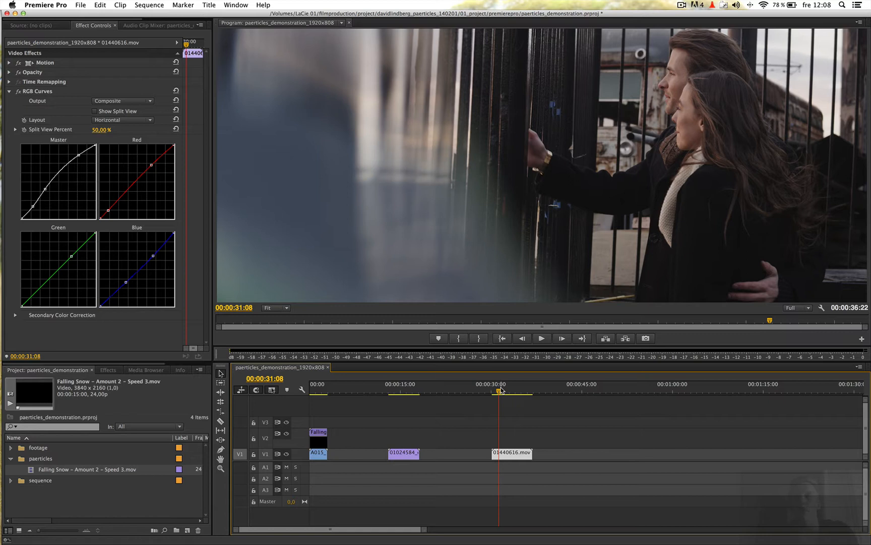
left_click_drag(499, 391, 504, 393)
key("space")
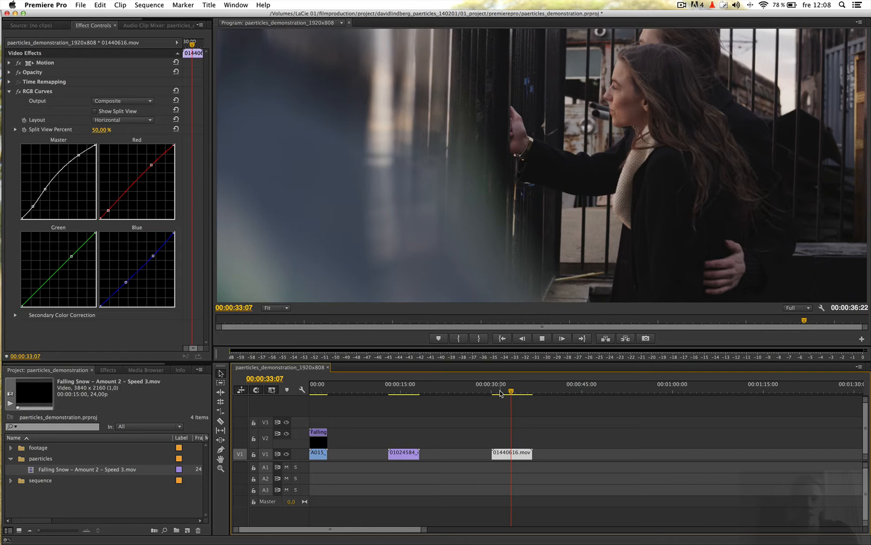
key("space")
left_click(497, 392)
key("space")
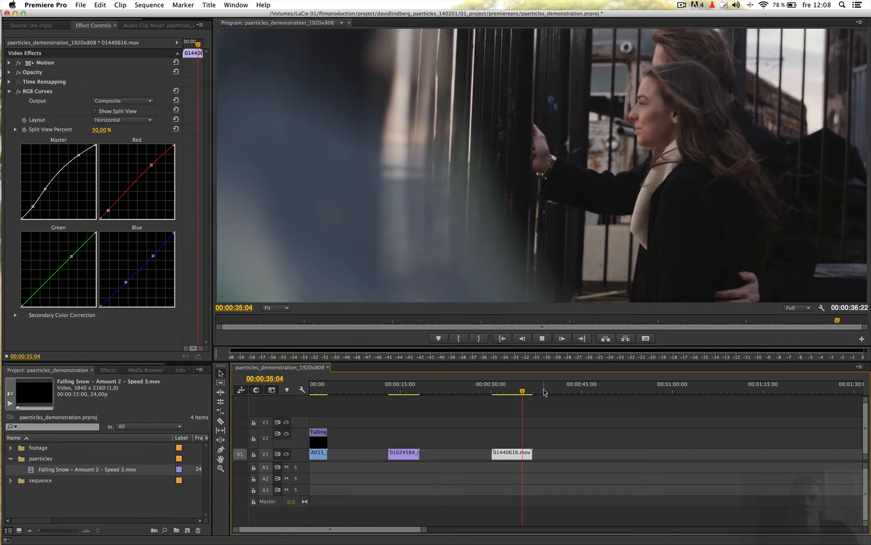
left_click(500, 392)
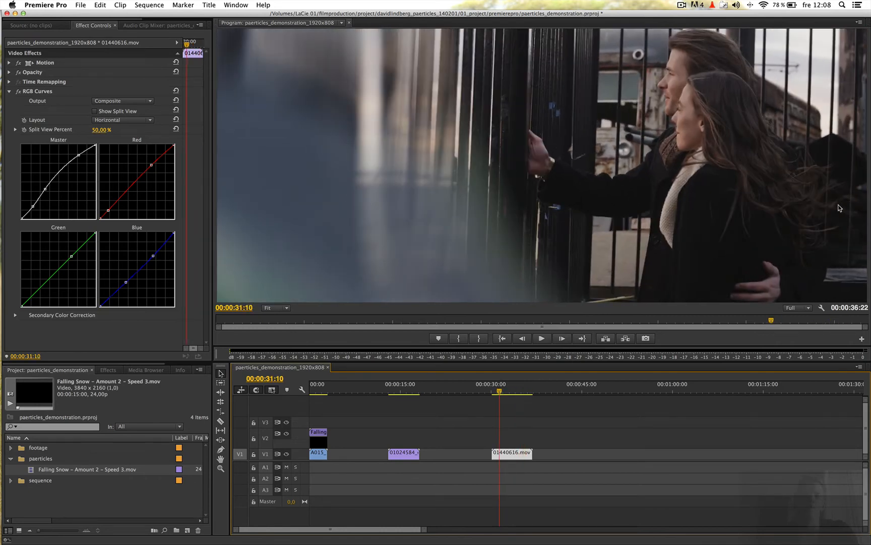
key("space")
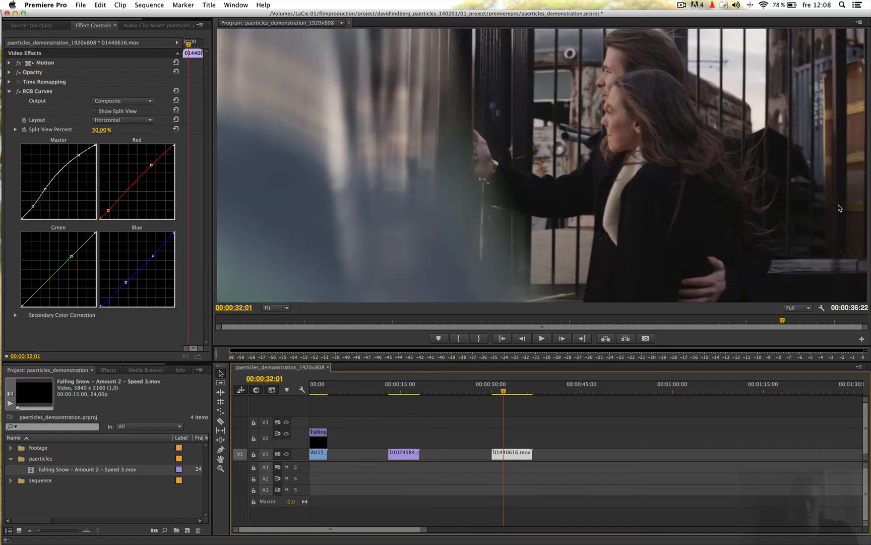
Switch to Finder and place Pollen in Wind – Amount 1 – Speed 3.mov on V2 above the 01440616.mov clip.
key("super+Tab")
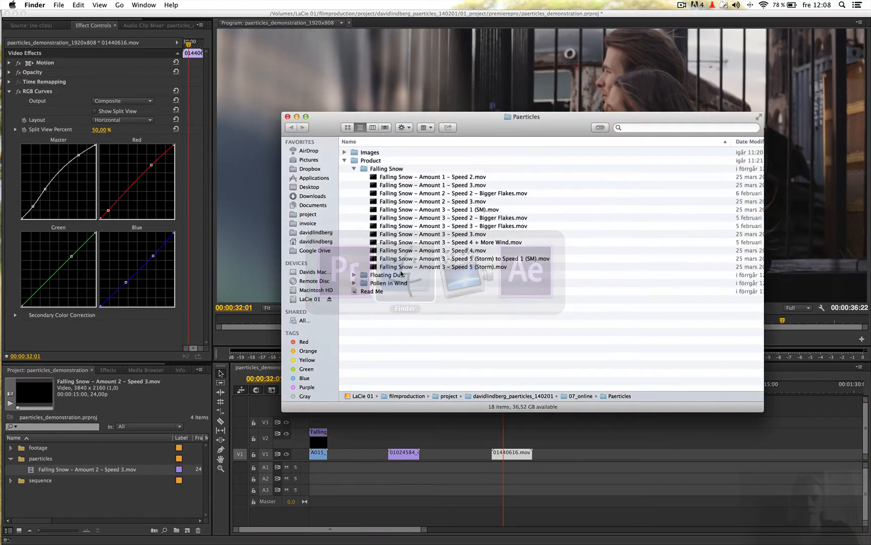
left_click(354, 169)
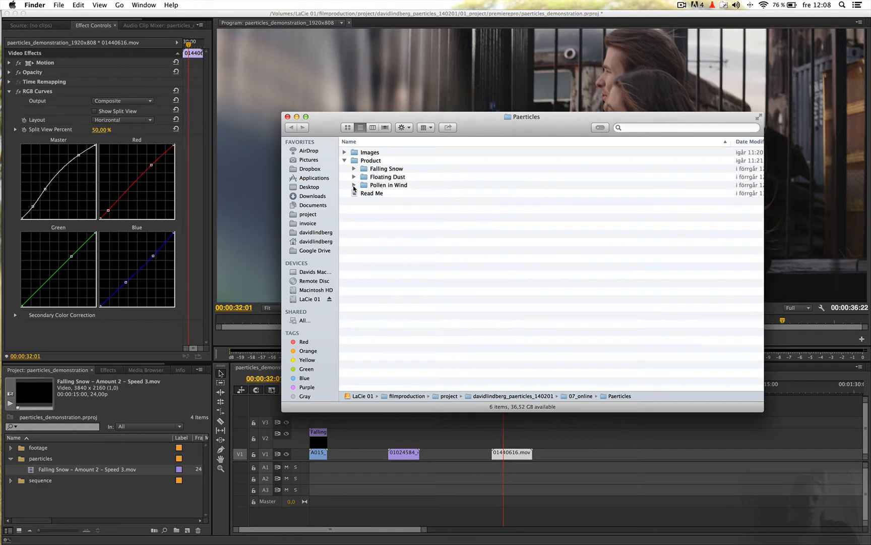
left_click(354, 185)
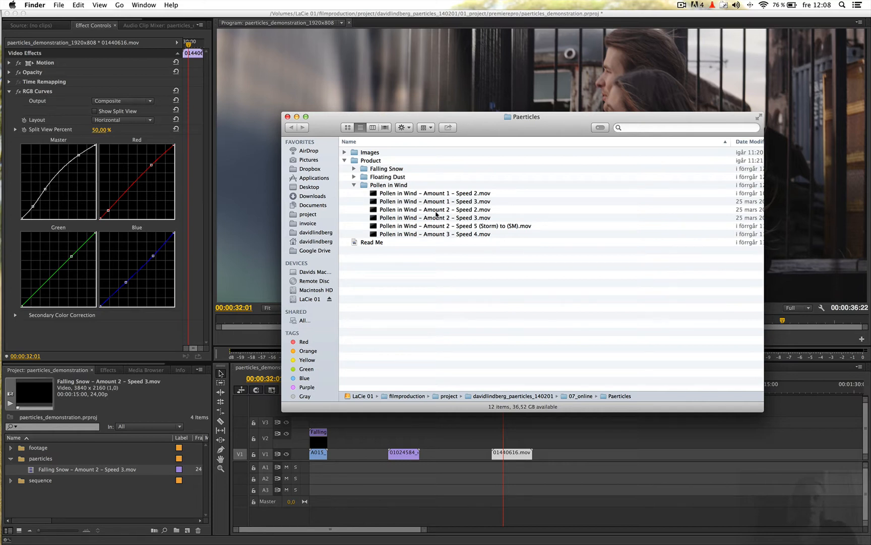
left_click(452, 220)
key("Up")
key("Up")
left_click_drag(459, 202, 493, 439)
Trim the pollen clip on V2 to the end of the 01440616.mov shot and set its blend mode to Screen.
left_click(51, 470)
left_click_drag(582, 439, 532, 441)
left_click(9, 72)
left_click(123, 91)
left_click(111, 180)
Scrub and play the couple's shot repeatedly to examine how the pollen overlay moves with the wind.
left_click(496, 391)
left_click_drag(496, 391, 494, 392)
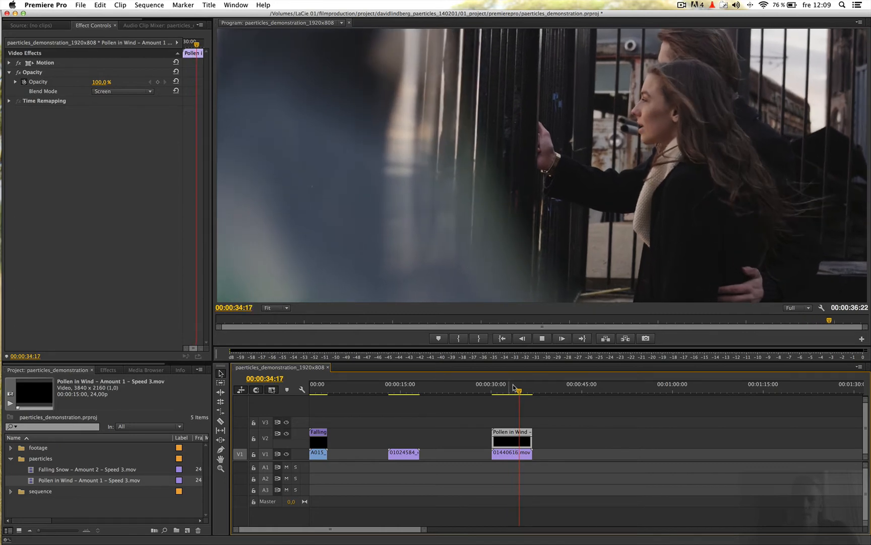
left_click_drag(522, 392, 495, 391)
key("space")
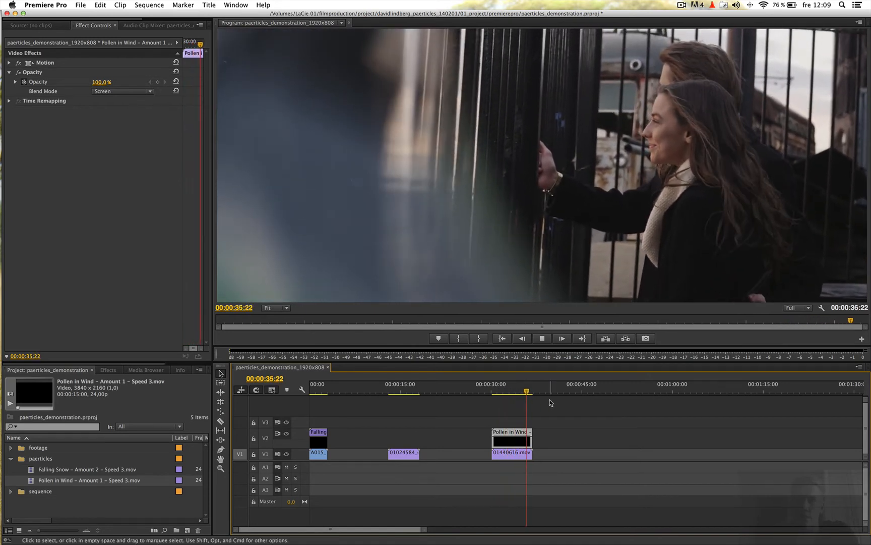
left_click_drag(525, 392, 497, 392)
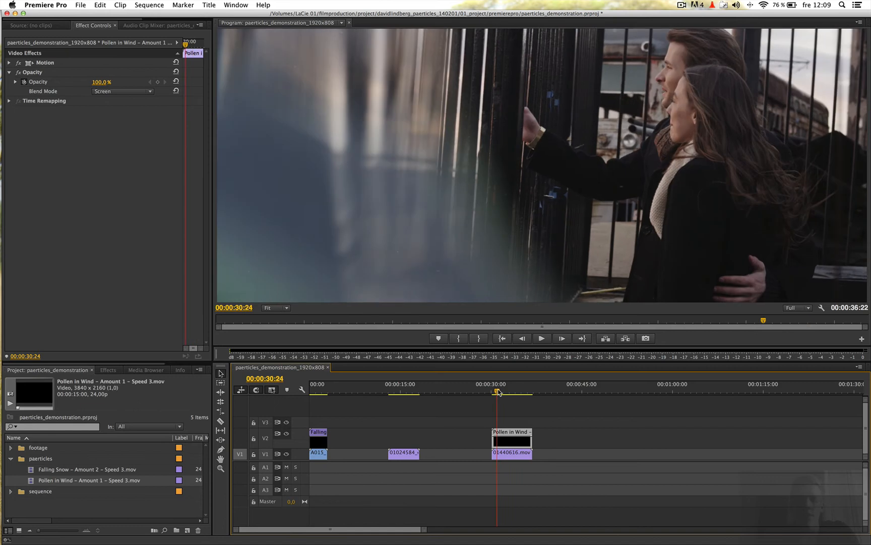
key("space")
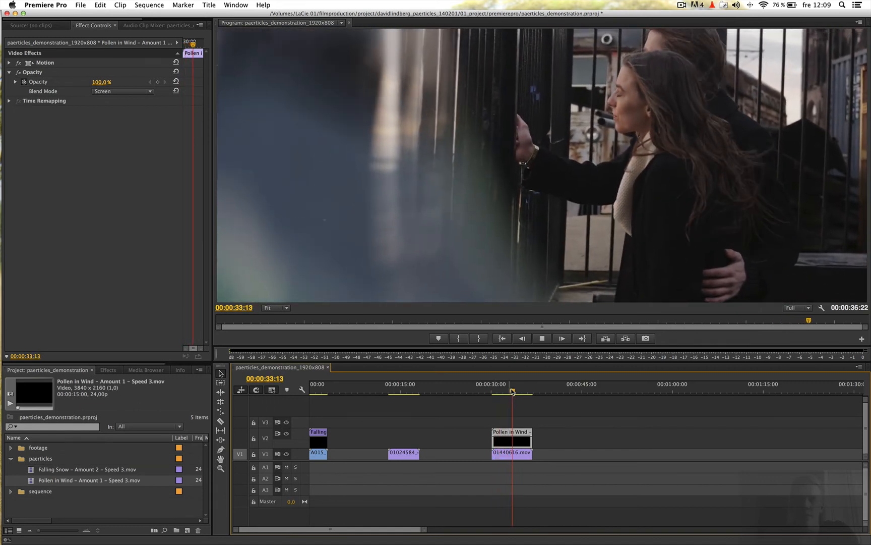
left_click(496, 392)
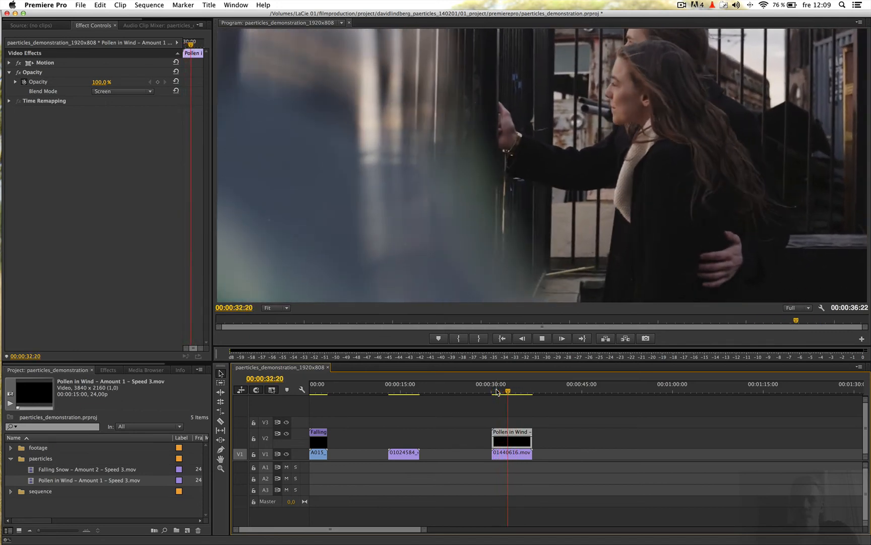
key("space")
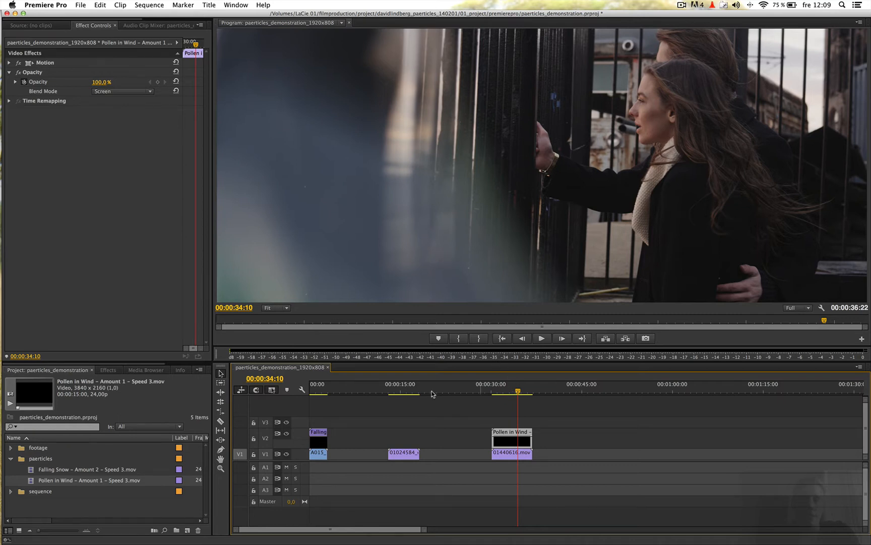
Select the 01024584_cut.mov clip and toggle its RGB Curves effect off and on to compare the grade.
left_click_drag(408, 392, 408, 393)
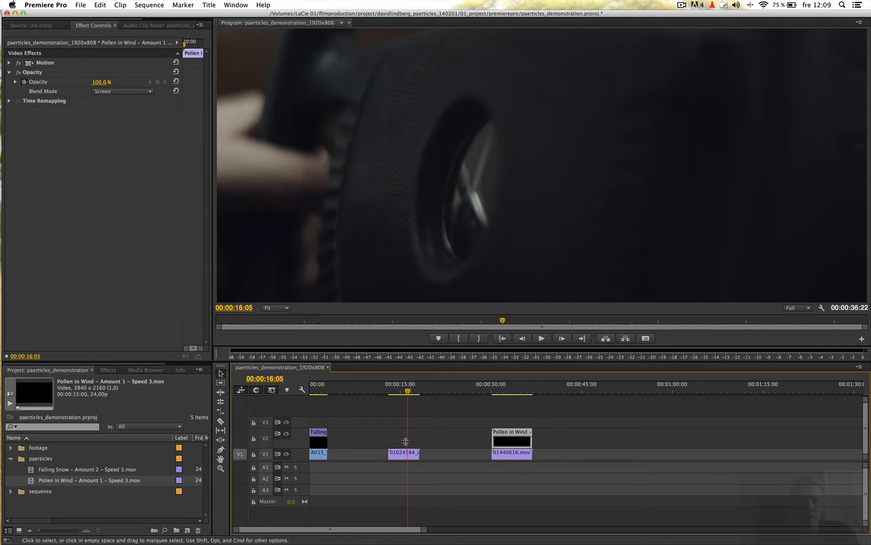
left_click(405, 457)
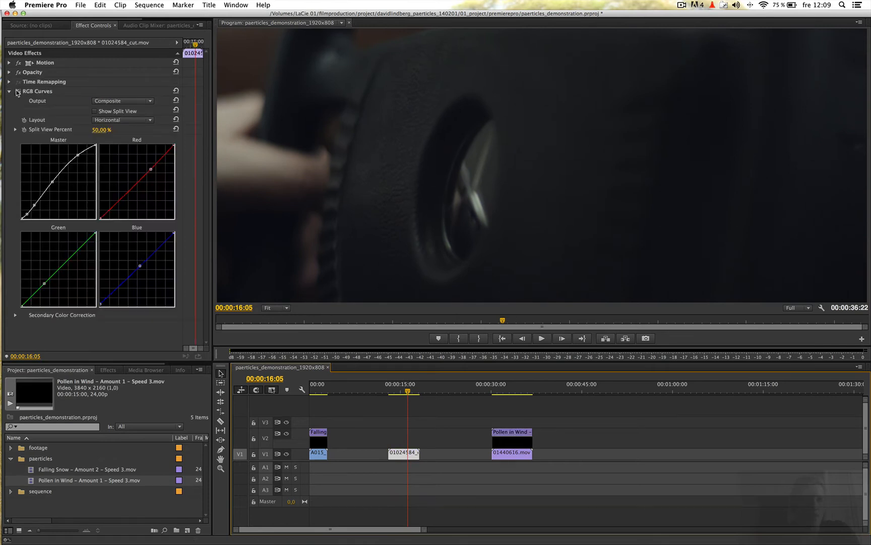
left_click(19, 91)
left_click(18, 91)
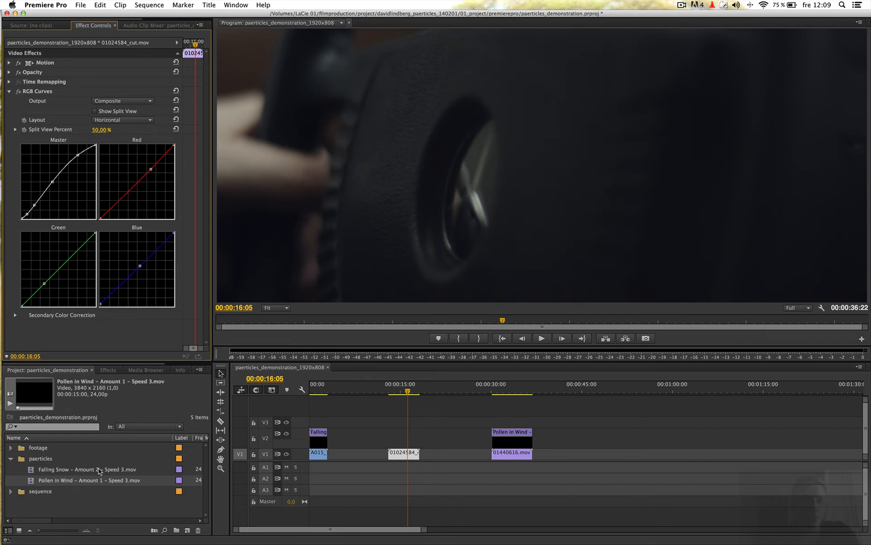
Switch to Finder, place Floating Dust – 01 – V1 – Amount 2.mov on V2 above 01024584_cut.mov, and trim it to match that shot.
key("super+Tab")
left_click(354, 185)
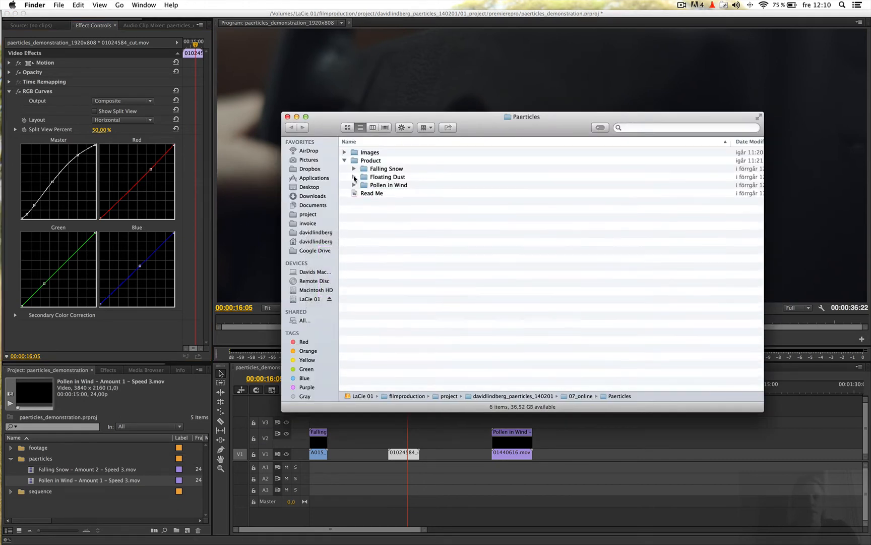
left_click(354, 177)
left_click_drag(456, 187, 390, 439)
left_click_drag(476, 444, 419, 443)
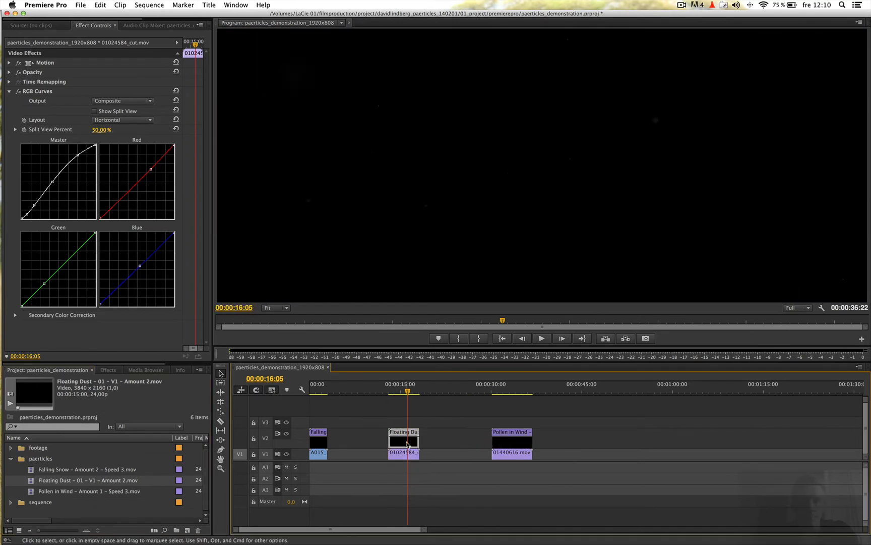
Set the Floating Dust clip's blend mode to Screen.
left_click(9, 72)
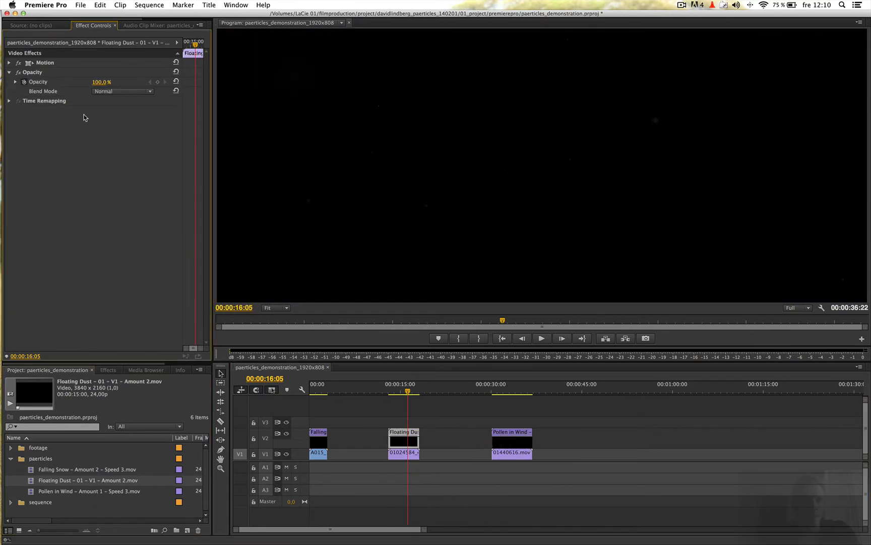
left_click(111, 92)
left_click(119, 180)
Play the 01024584_cut.mov shot from its start to review the floating dust overlay.
left_click(389, 390)
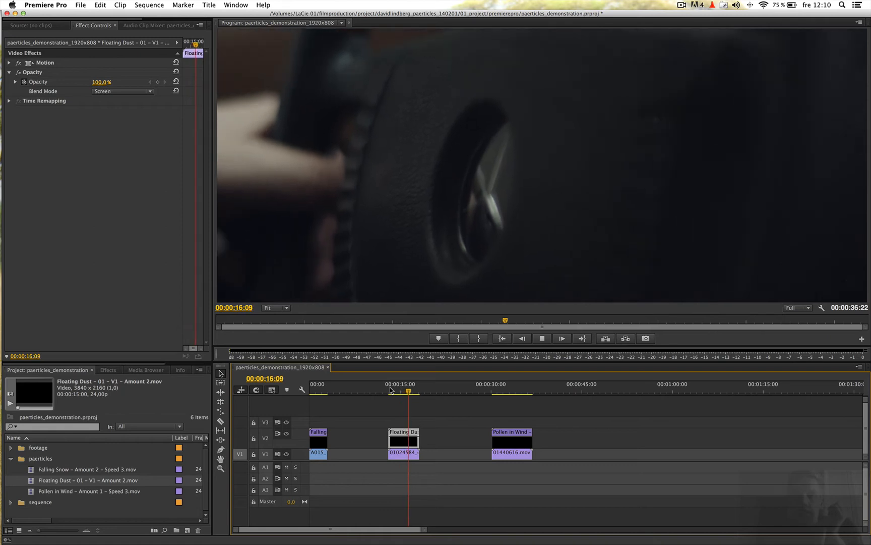
left_click(390, 389)
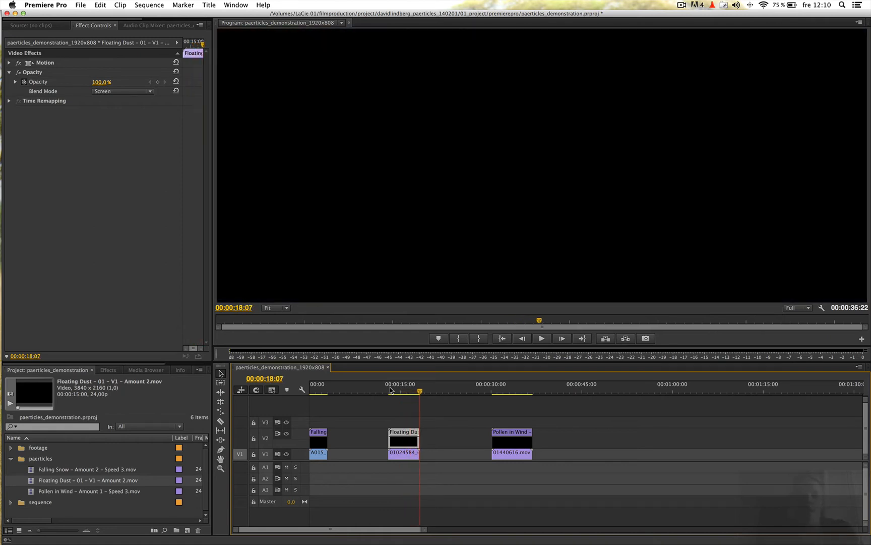
key("space")
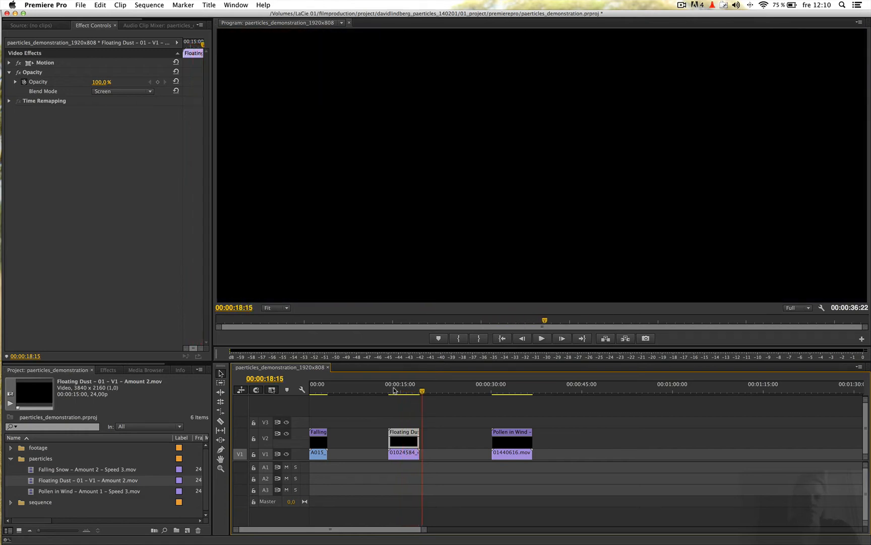
left_click(395, 391)
key("space")
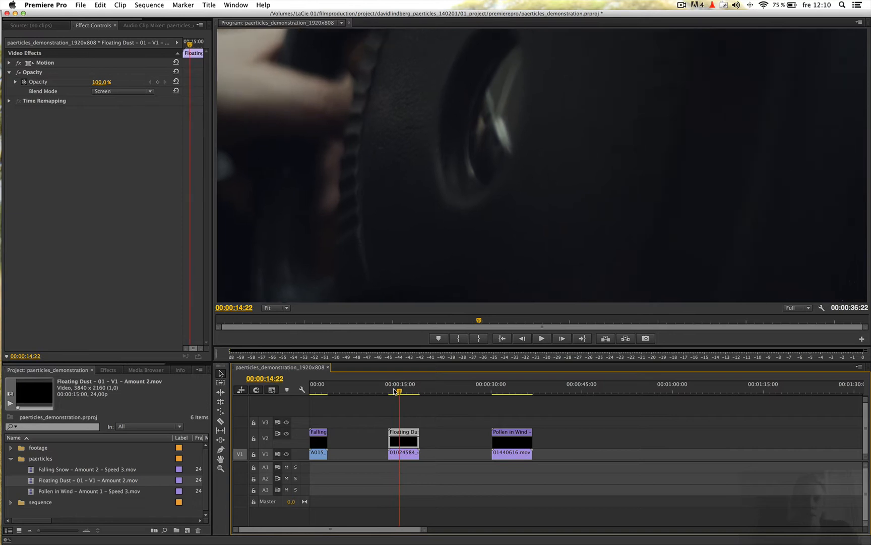
left_click(368, 389)
Switch to After Effects and create a project folder named paerticles.
key("super+Tab")
left_click(524, 277)
left_click(7, 124)
right_click(39, 164)
left_click(53, 177)
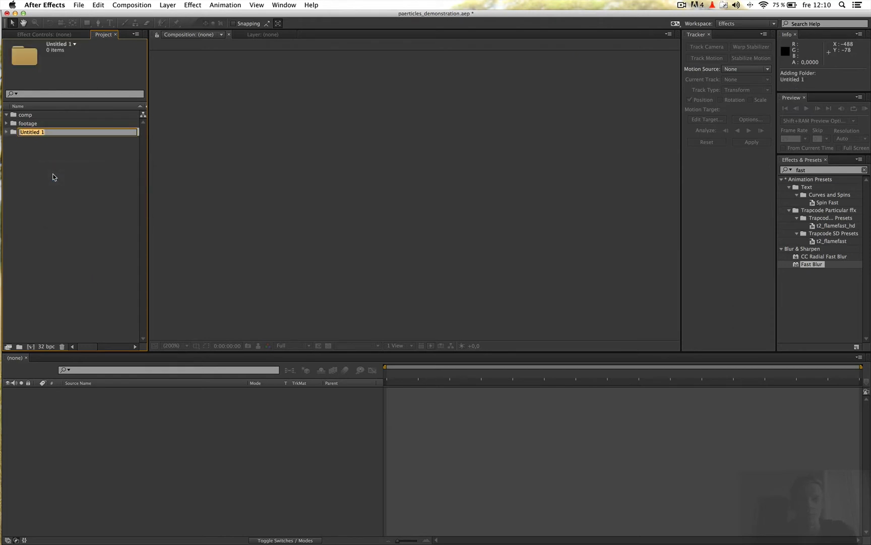
type("paerticles")
key("Return")
Import Floating Dust – 01 – V1 – Amount 2.mov and Falling Snow – Amount 2 – Speed 3.mov from Finder into the project.
key("super+Tab")
key("super+Tab")
left_click_drag(433, 189, 75, 128)
key("super+Tab")
left_click(354, 176)
left_click(354, 169)
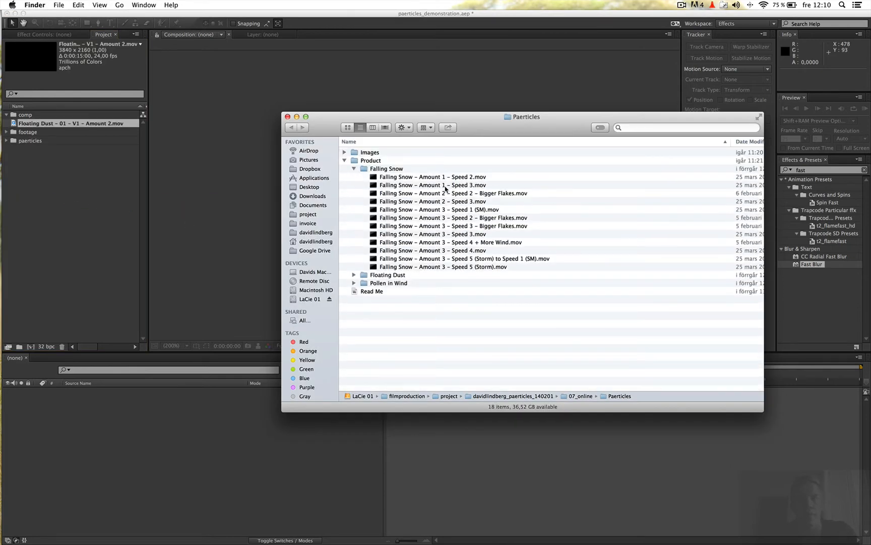
left_click_drag(458, 203, 77, 187)
Import Pollen in Wind – Amount 1 – Speed 3.mov from Finder and gather all three particle clips in the paerticles folder.
key("super+Tab")
left_click(354, 170)
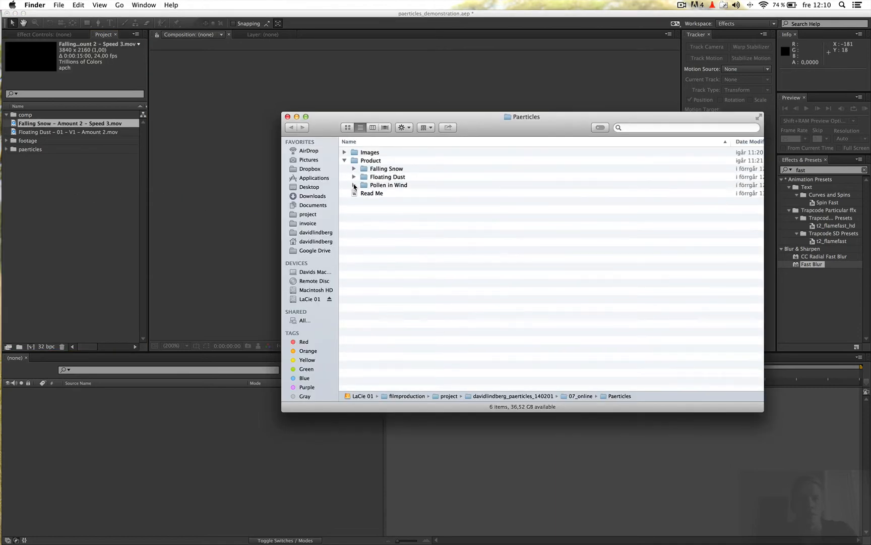
left_click(354, 186)
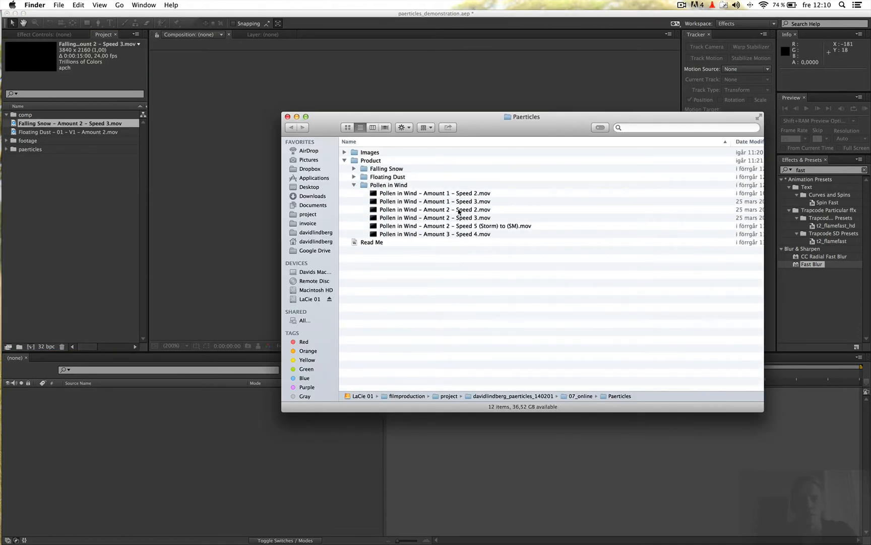
left_click_drag(459, 201, 32, 148)
left_click(43, 124)
left_click(42, 133, "shift")
left_click(41, 157, "super")
Create a new composition from A015_C026_0216ER.mov in the footage folder.
left_click(6, 123)
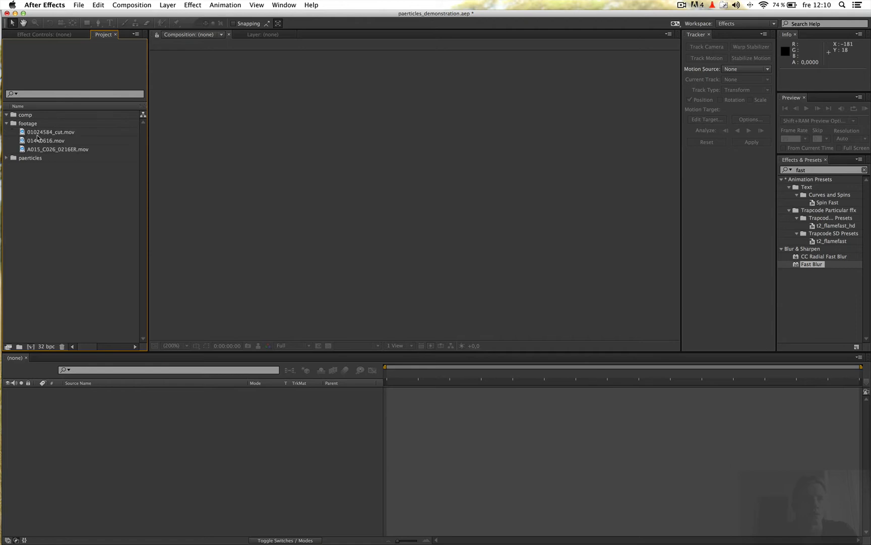
left_click(54, 150)
left_click_drag(60, 152, 30, 346)
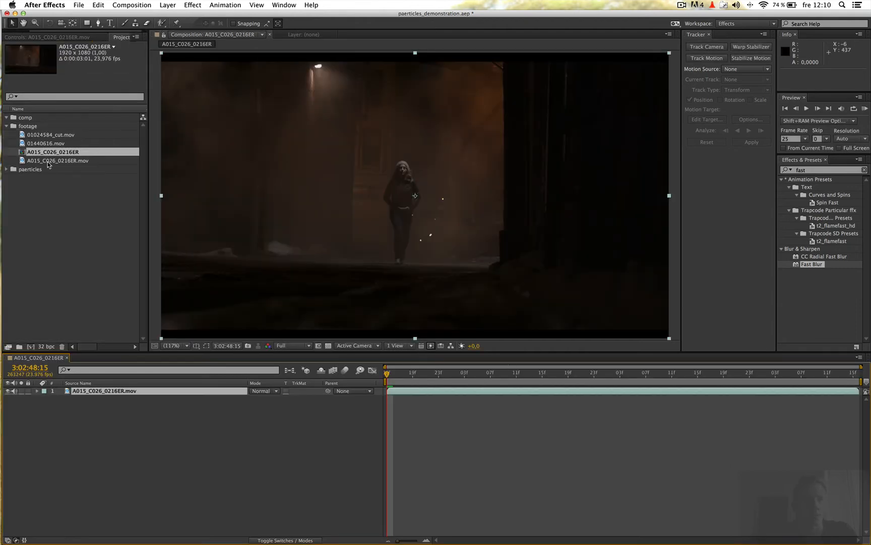
left_click(247, 477)
Set the A015_C026_0216ER composition's height to 808 px in its composition settings.
left_click(131, 5)
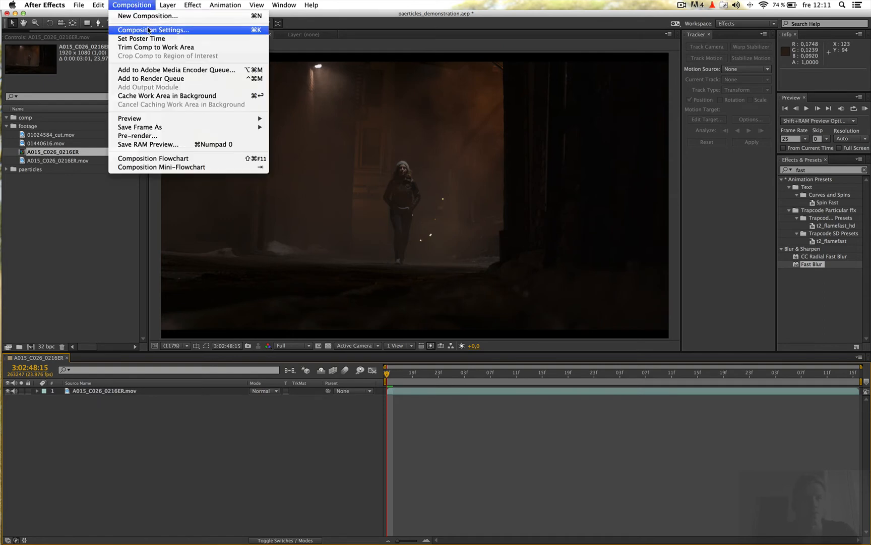
left_click(180, 489)
left_click(133, 5)
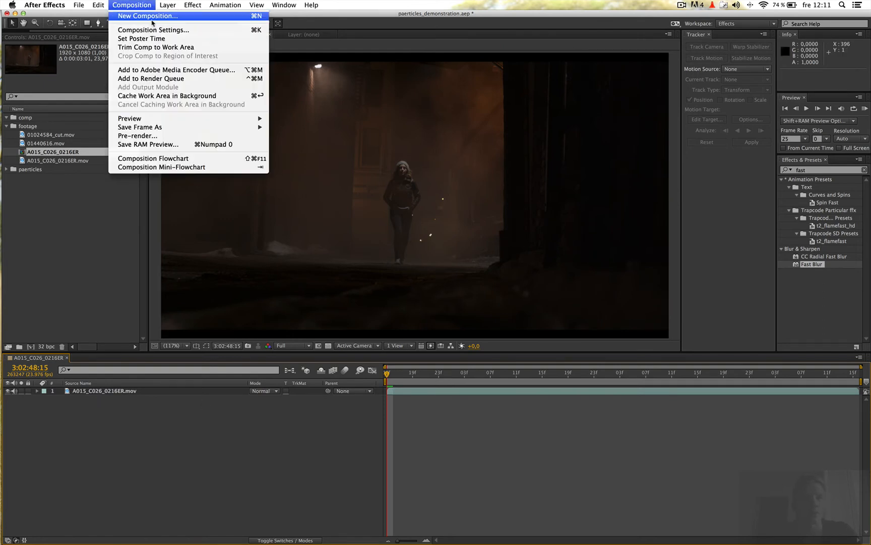
left_click(150, 31)
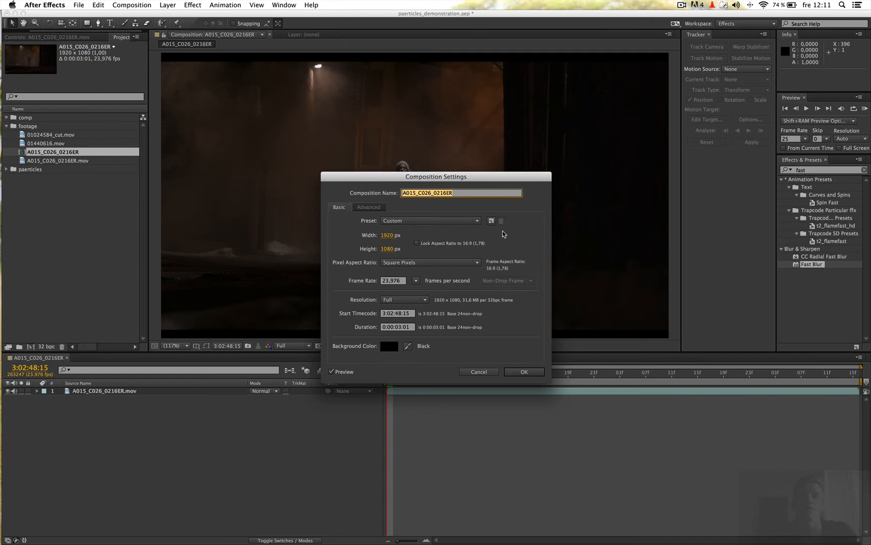
left_click(387, 248)
type("808")
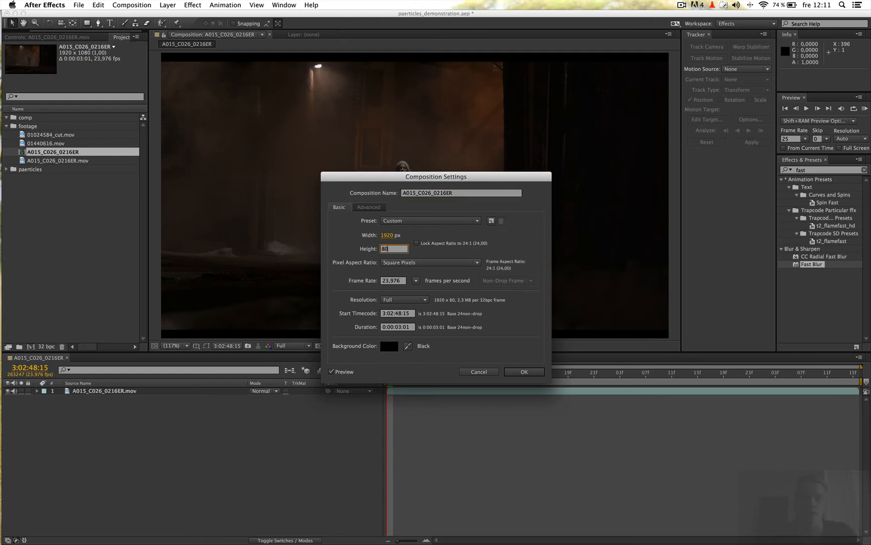
key("Return")
Add Falling Snow – Amount 2 – Speed 3.mov above the A015 layer and set its blending mode to Screen.
left_click(50, 218)
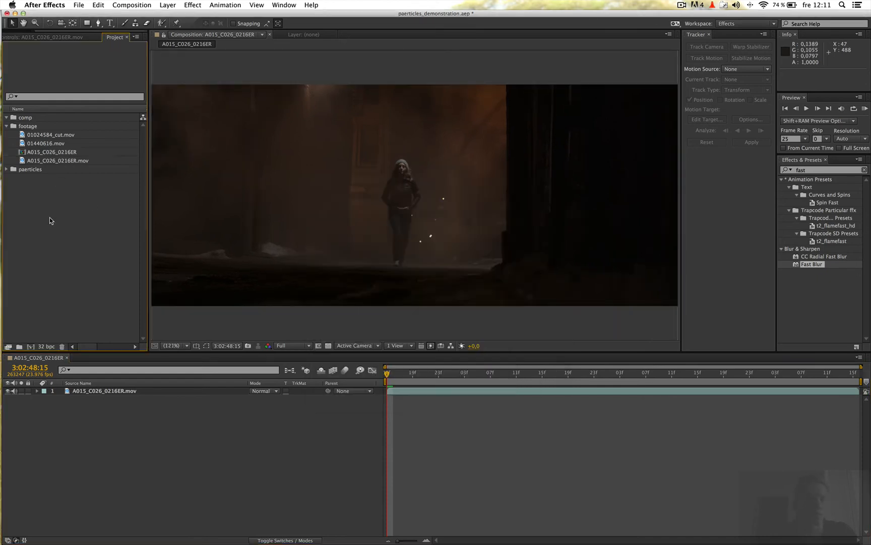
left_click(7, 170)
left_click_drag(52, 180, 201, 404)
left_click(262, 391)
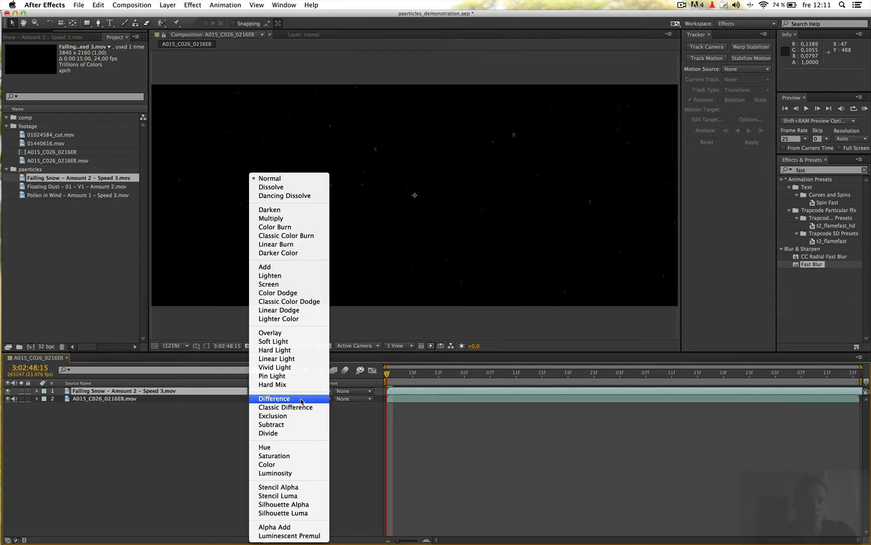
left_click(283, 284)
Set the Falling Snow layer's scale to 50% and scrub to 3:02:49:06 to review the snow.
type("s")
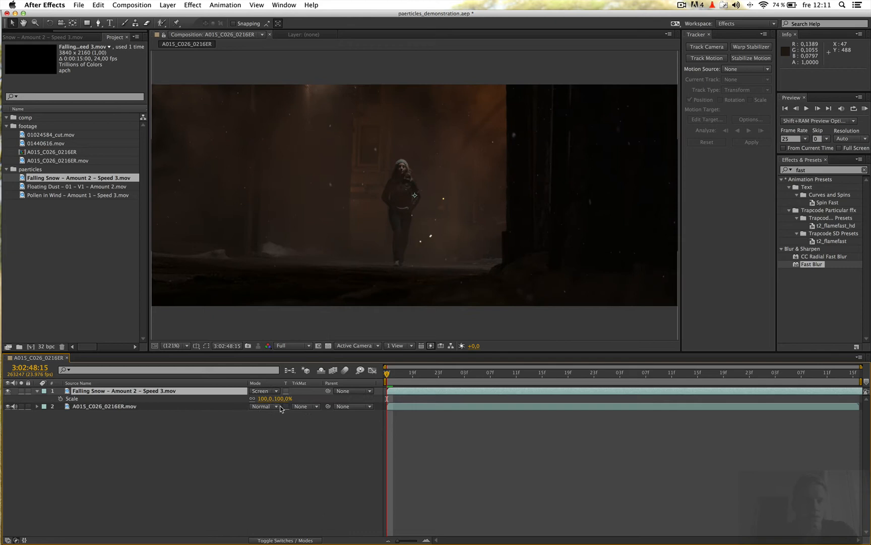
type("50")
key("Return")
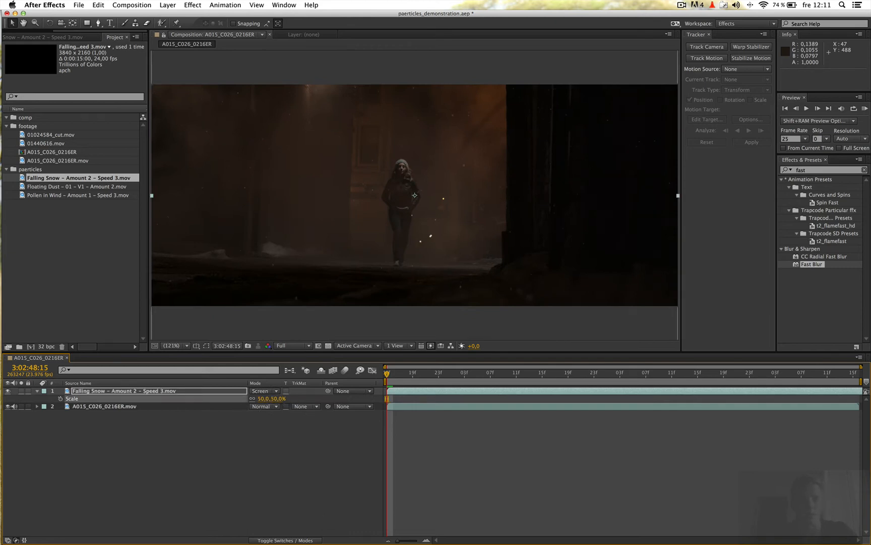
left_click(252, 495)
left_click_drag(413, 376, 458, 376)
left_click(483, 375)
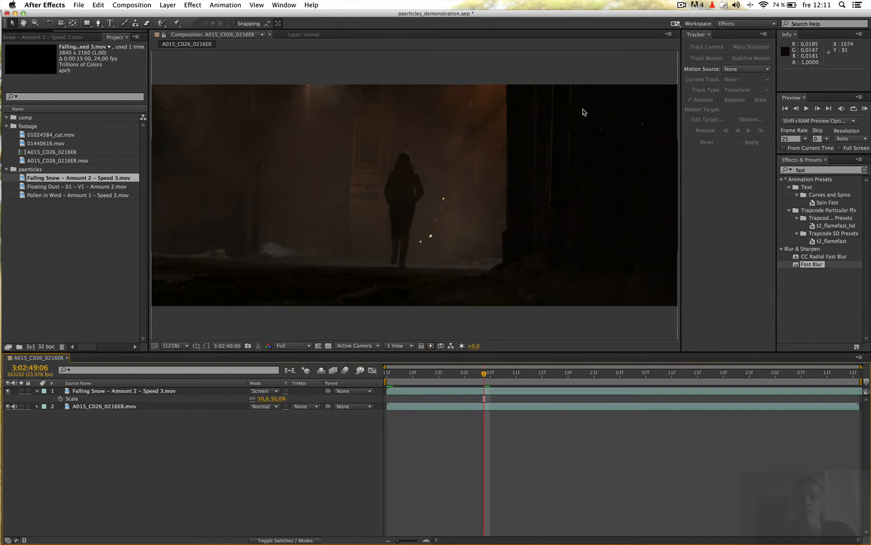
Duplicate the A015_C026_0216ER.mov layer and move the copy above the Falling Snow layer.
left_click(86, 406)
key("ctrl+d")
left_click_drag(98, 409, 89, 391)
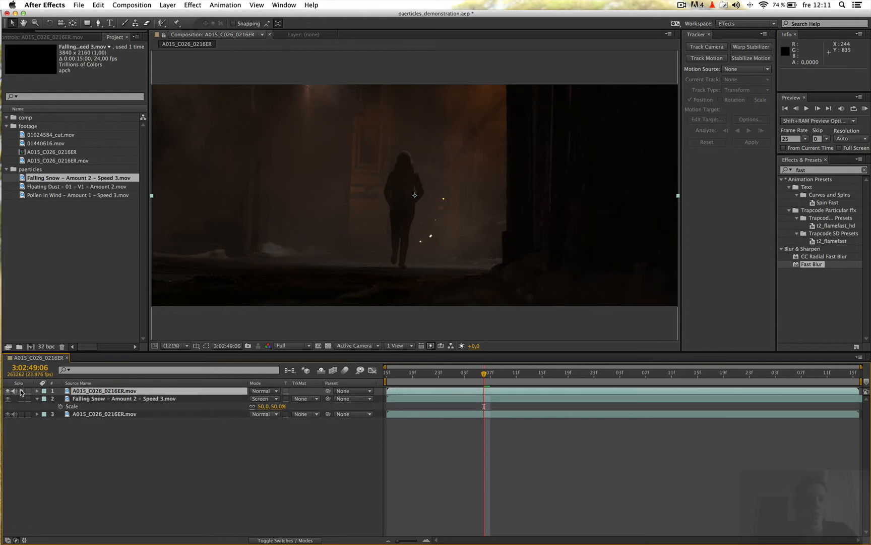
Apply the Tint effect to the top A015_C026_0216ER.mov layer to make it black and white.
left_click(131, 393)
left_click(820, 171)
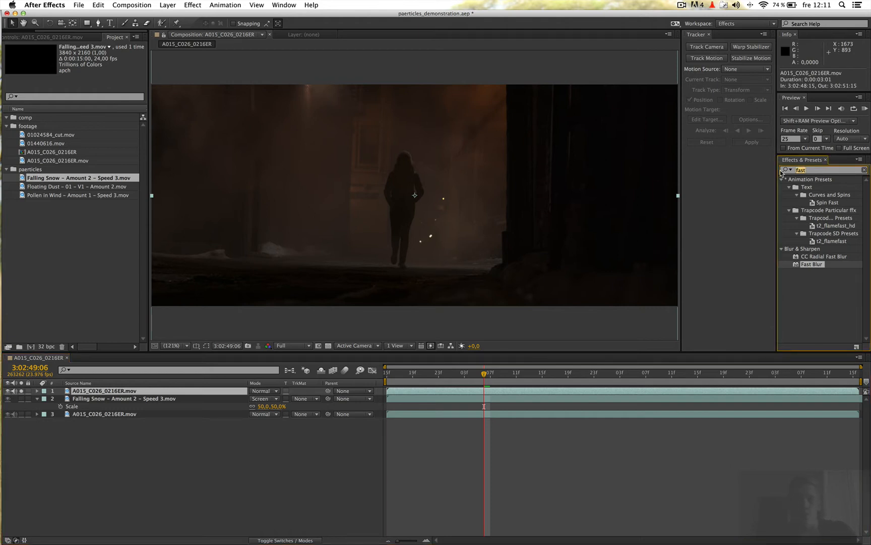
type("tint")
double_click(806, 211)
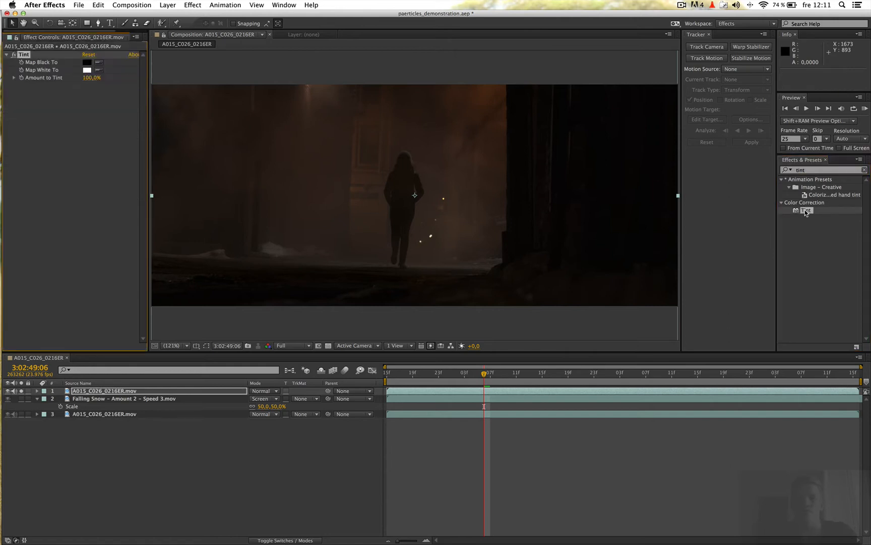
left_click(101, 393)
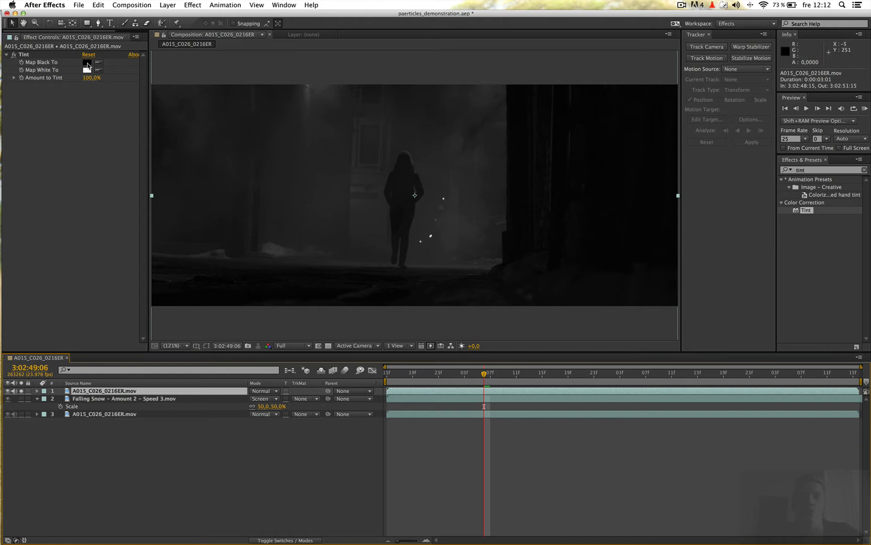
Add a Curves effect after Tint and steepen the RGB curve into a high-contrast matte with dark shadows.
left_click_drag(808, 171, 793, 172)
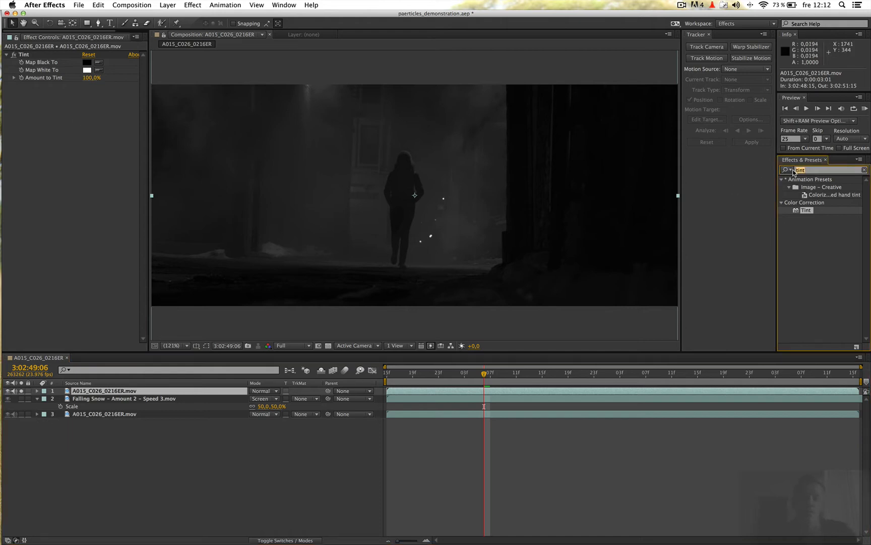
type("curv")
left_click_drag(809, 211, 16, 110)
left_click_drag(99, 108, 32, 93)
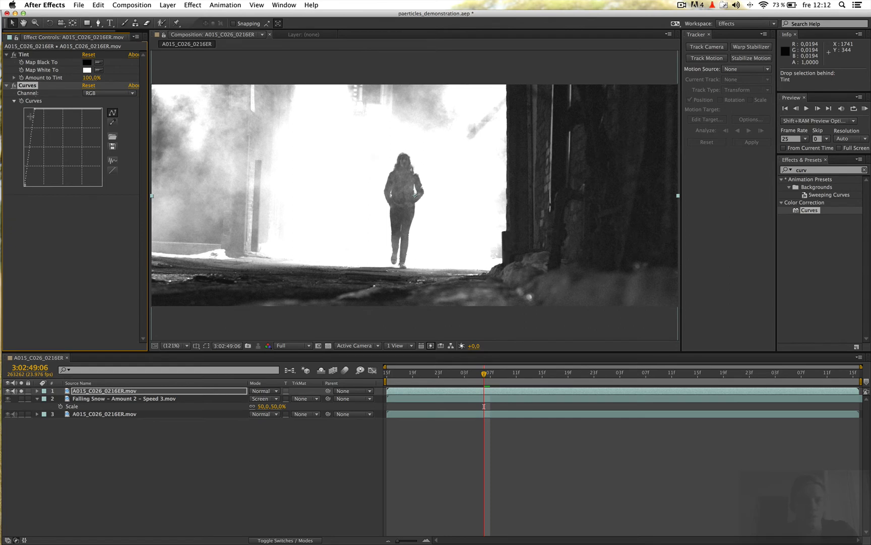
left_click_drag(28, 137, 30, 139)
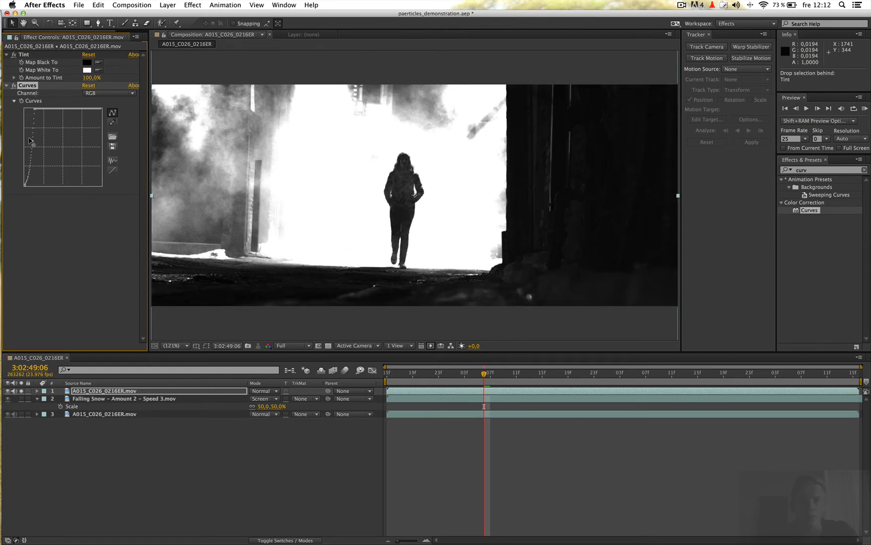
left_click(188, 471)
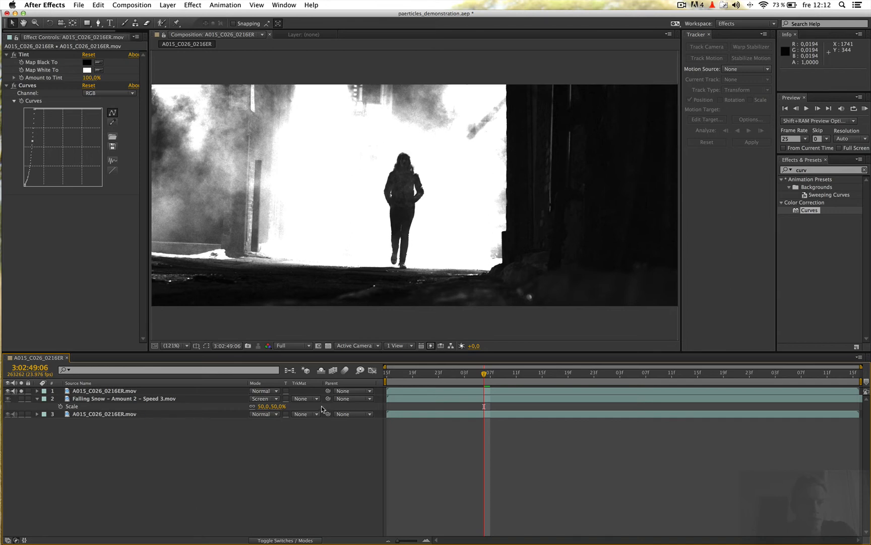
Set the Falling Snow – Amount 2 layer's track matte to Luma Matte and run a RAM preview.
left_click(308, 398)
left_click(341, 440)
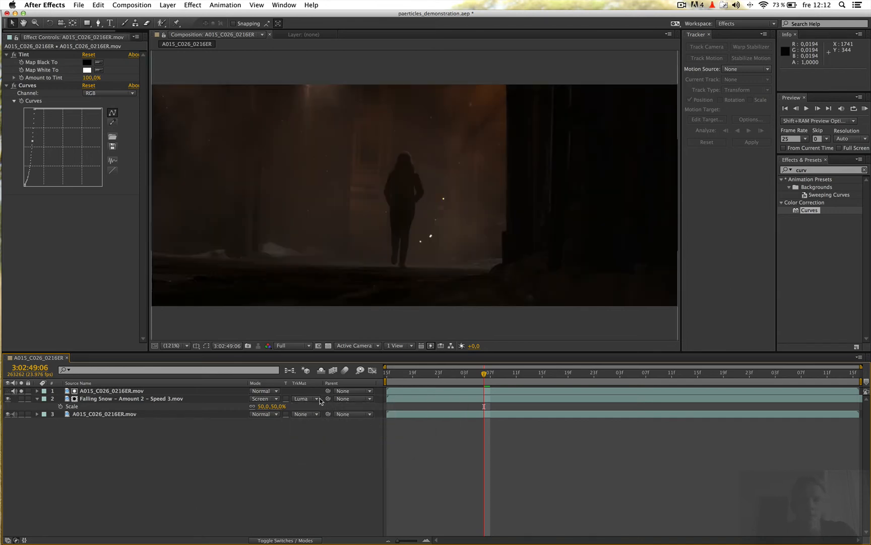
left_click(865, 110)
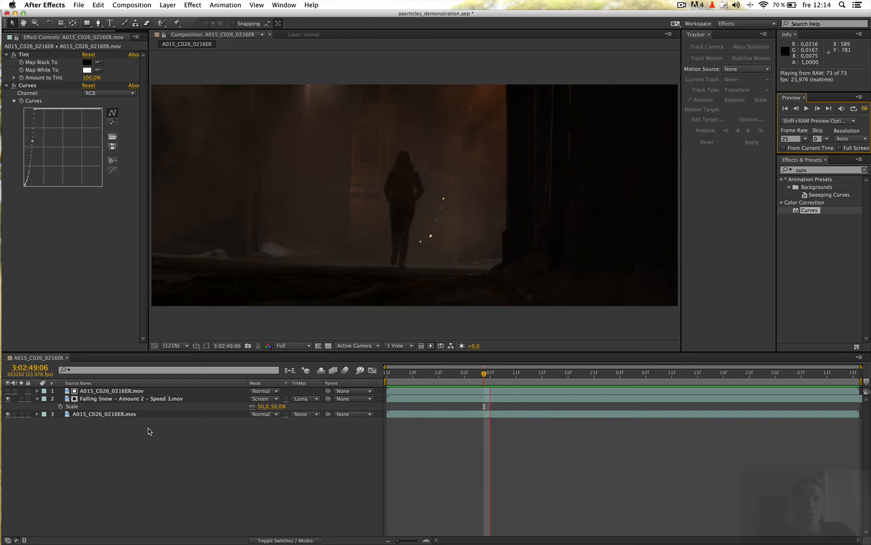
key("space")
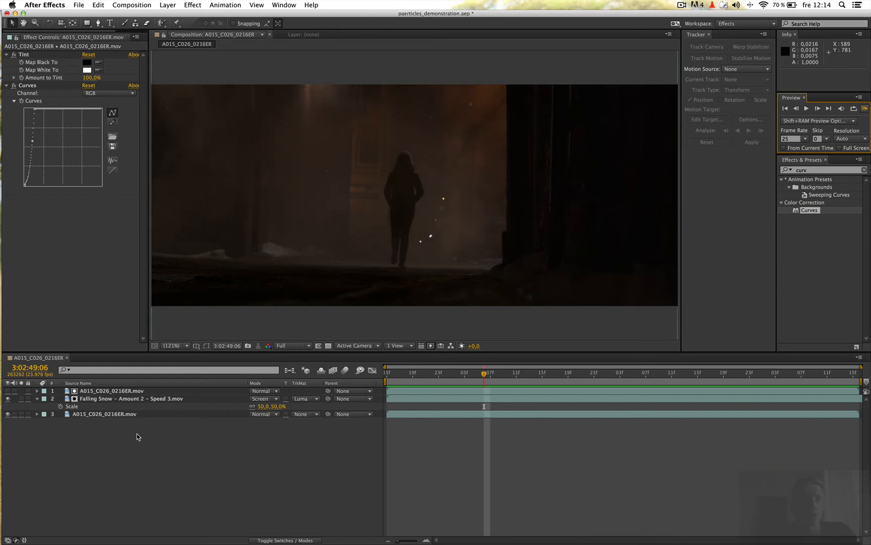
Import Falling Snow – Amount 3 – Speed 5 (Storm).mov from Finder into the paerticles folder and add it at the top of the After Effects composition.
left_click(120, 38)
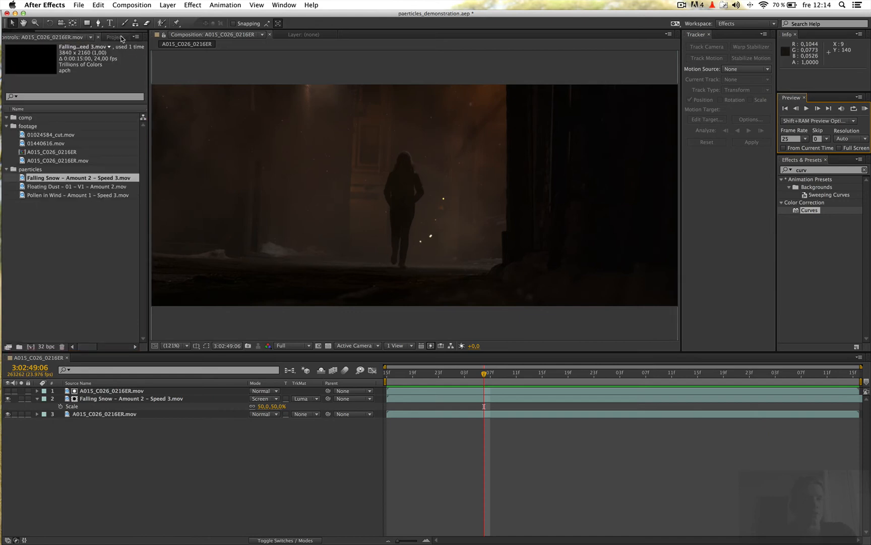
key("super+Tab")
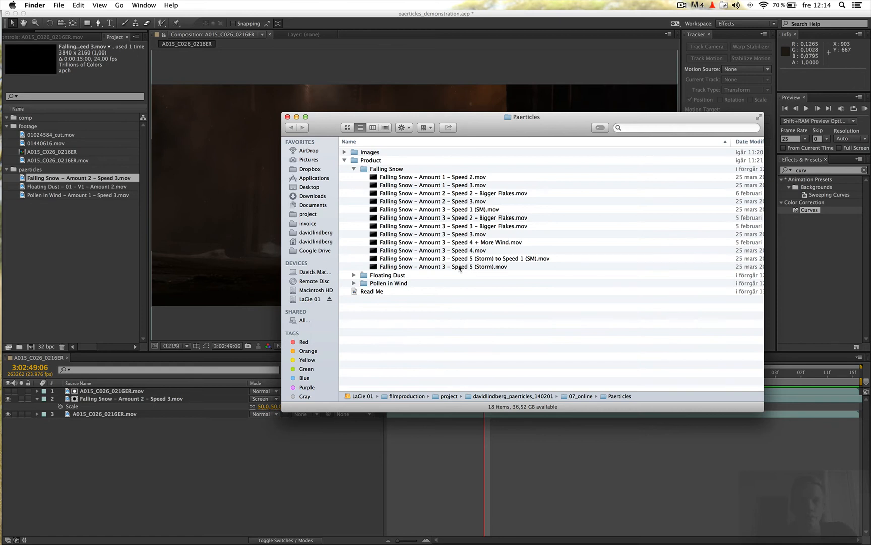
left_click_drag(458, 269, 71, 230)
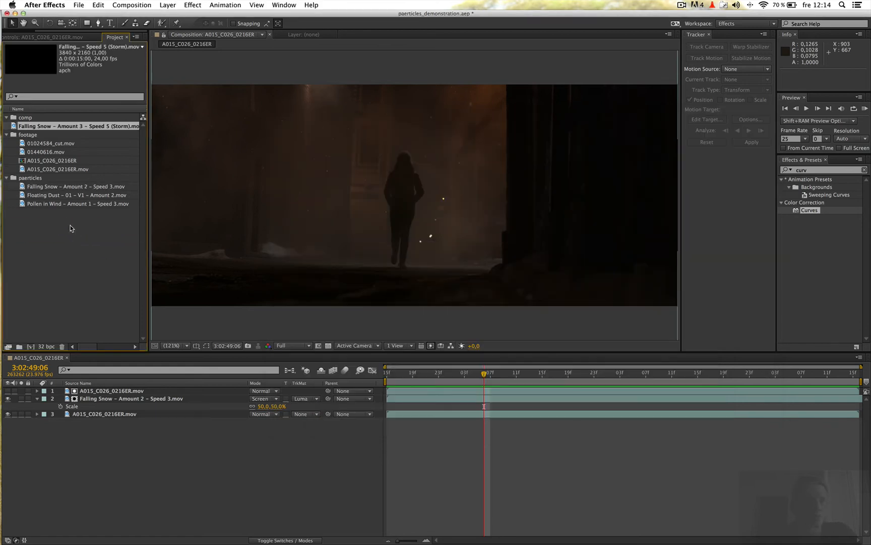
left_click_drag(39, 130, 47, 179)
left_click_drag(105, 358, 105, 391)
Duplicate the high-contrast A015 matte layer above the Storm layer and set the Storm layer's track matte to Luma Matte.
left_click(98, 399)
key("super+d")
left_click(303, 399)
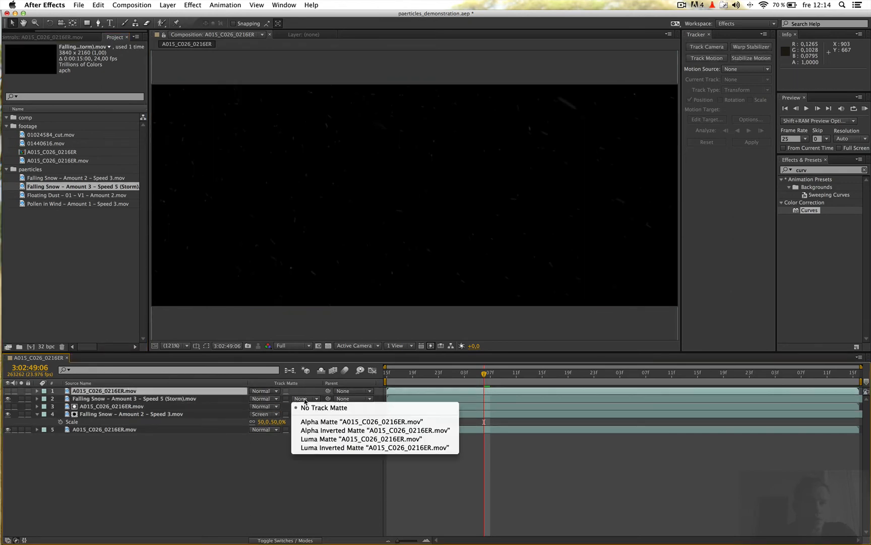
left_click(318, 444)
Set the Storm layer's blending mode to Screen and its scale to 60%, with a RAM preview to check it.
left_click(143, 399)
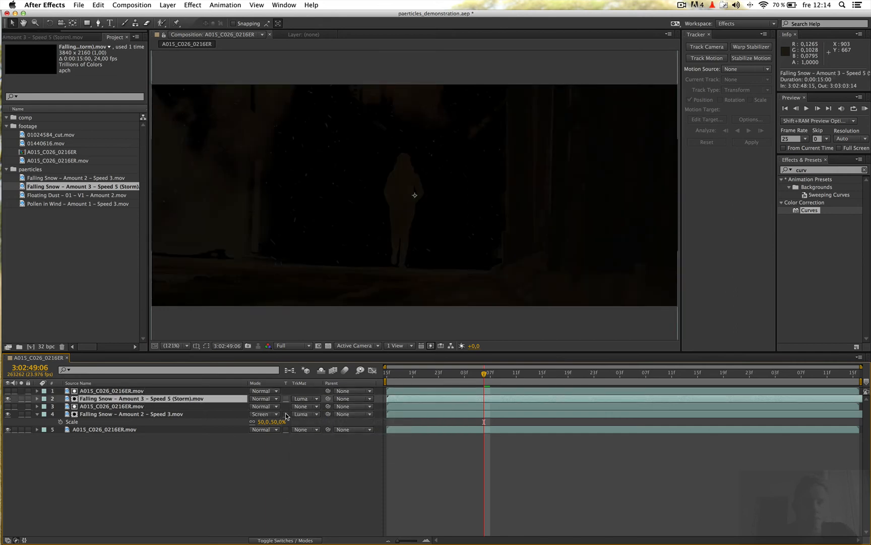
left_click(263, 398)
left_click(275, 293)
left_click(265, 398)
left_click(274, 285)
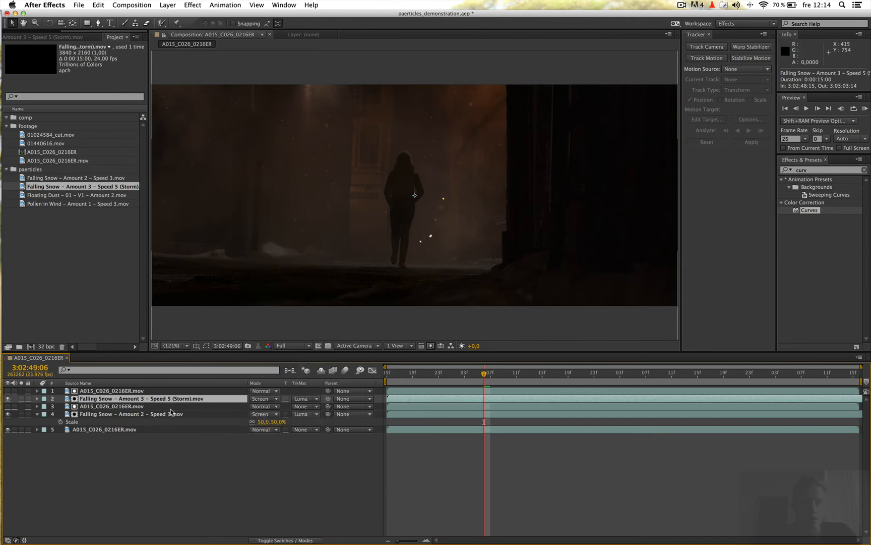
key("s")
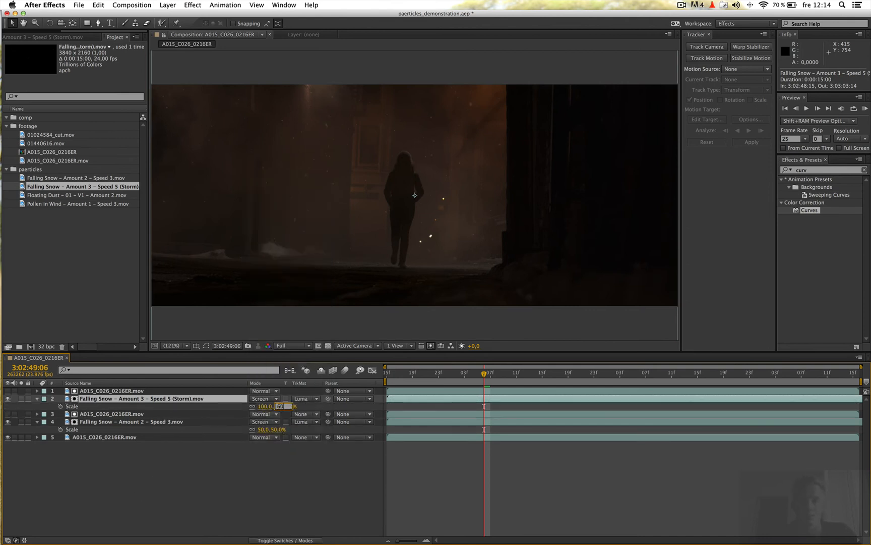
key("Return")
left_click(866, 109)
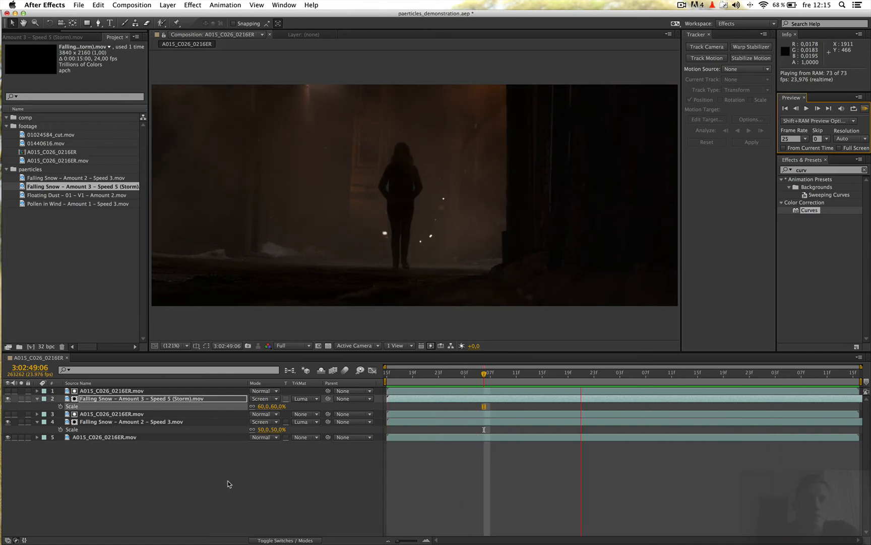
Create a new composition from the 01440616.mov footage.
left_click(44, 240)
left_click(50, 160)
left_click(49, 145)
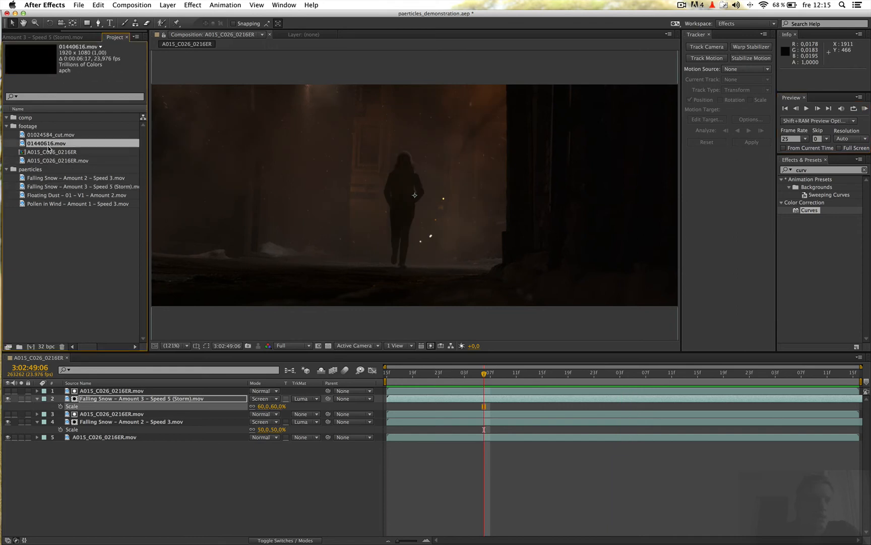
left_click(53, 136)
left_click(46, 146)
left_click_drag(46, 146, 31, 347)
Set a work area in the 01440616 composition starting at 16:40:26:18 and lasting 0:00:03:16, and trim the composition to it.
left_click_drag(398, 374, 719, 374)
key("b")
key("n")
right_click(702, 382)
left_click(715, 406)
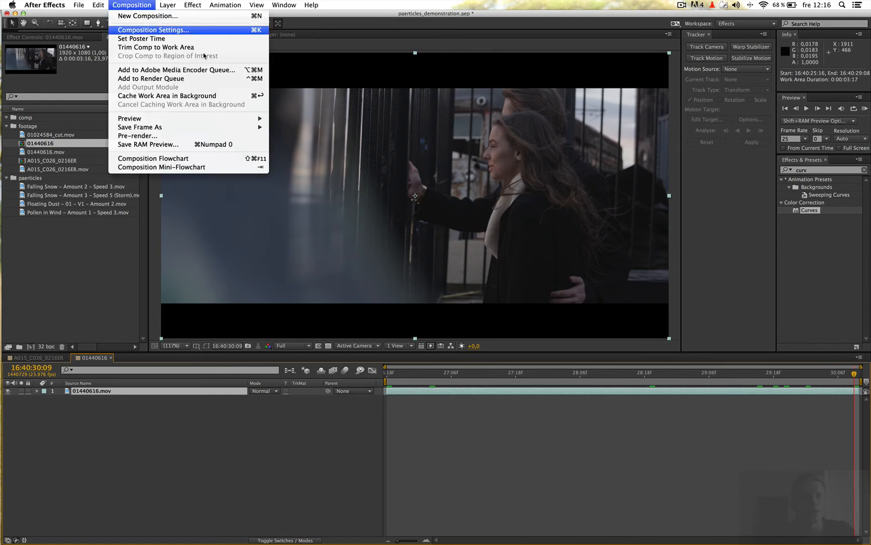
Set the 01440616 composition's height to 808 px in its composition settings.
left_click(141, 29)
left_click(386, 249)
type("808")
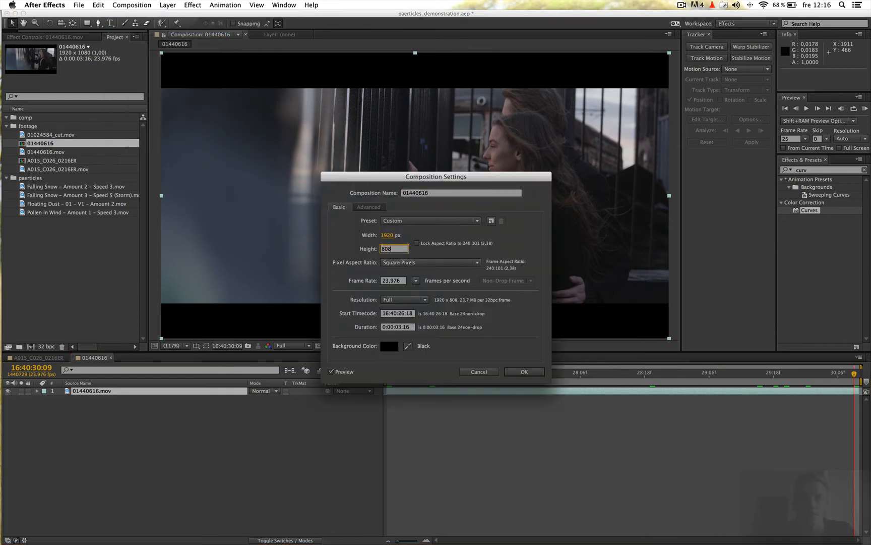
key("Return")
left_click(160, 456)
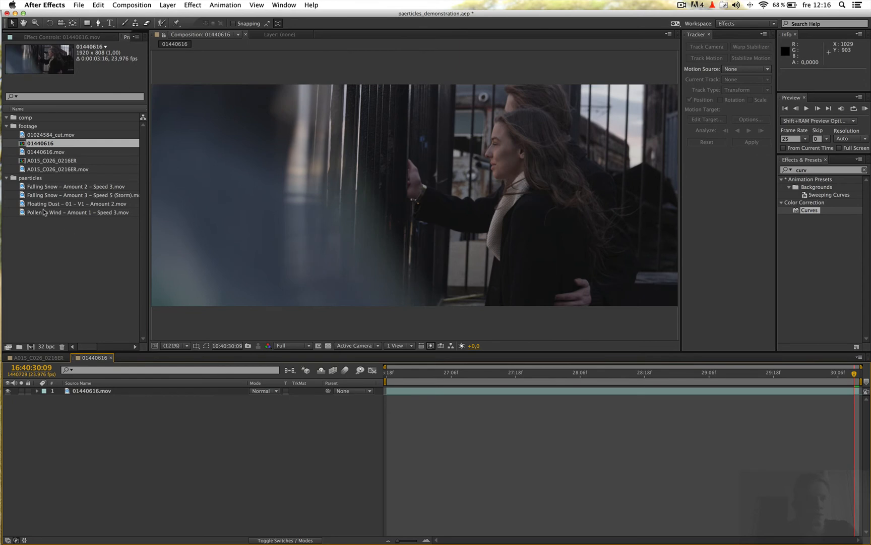
Add Pollen in Wind – Amount 1 – Speed 3.mov above 01440616.mov in Screen mode and scrub to 16:40:28:02.
left_click_drag(76, 212, 325, 411)
left_click(264, 391)
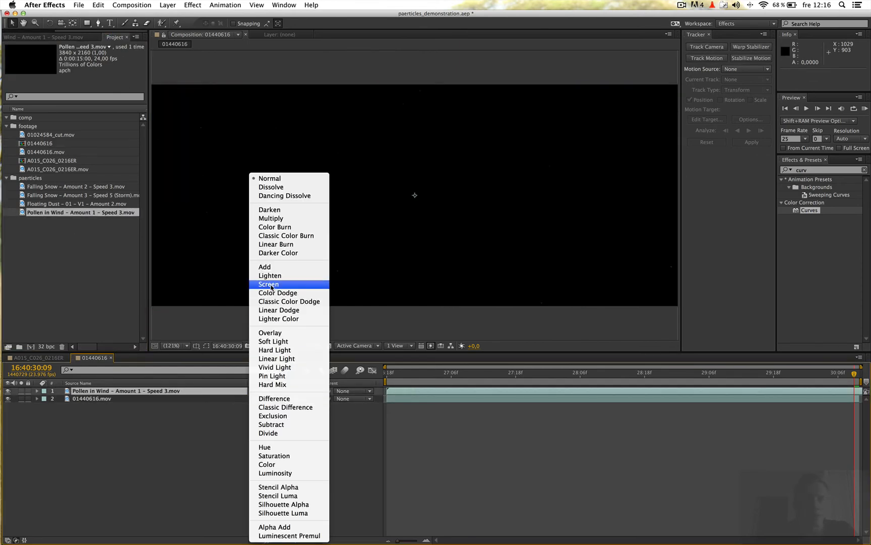
left_click(272, 285)
left_click_drag(471, 376, 561, 378)
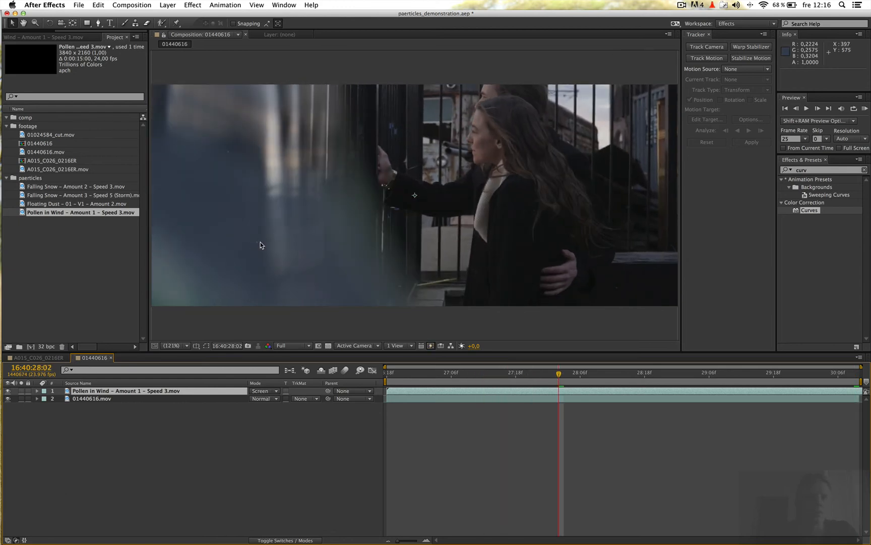
Draw a four-point Pen mask on the Pollen in Wind layer around the blurred foreground, its slanted edge following the foreground's boundary.
left_click(97, 24)
key("comma")
key("comma")
key("comma")
key("comma")
key("comma")
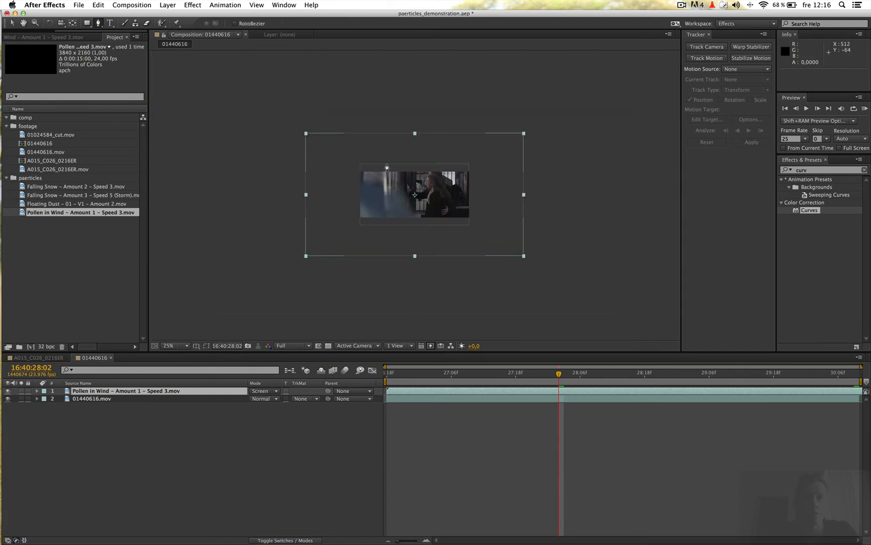
left_click(380, 153)
left_click(422, 238)
left_click(317, 244)
left_click(329, 156)
left_click(380, 153)
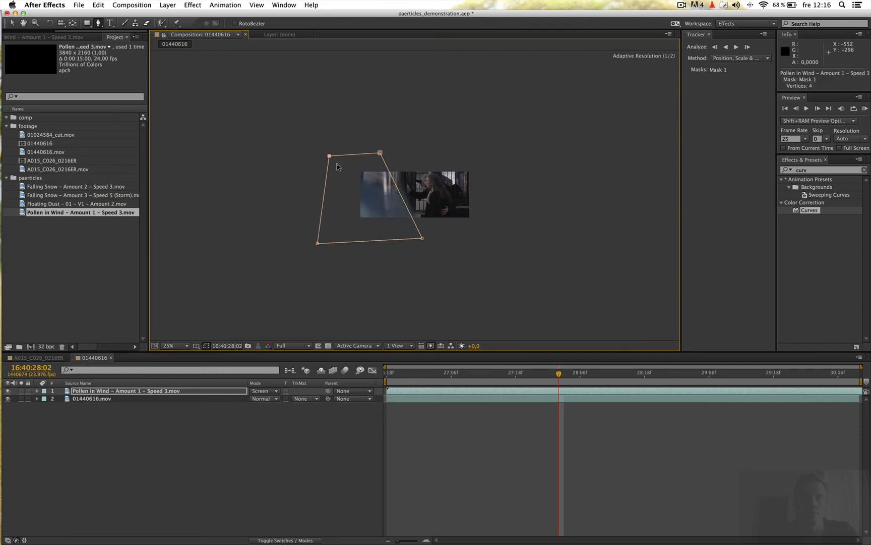
key("period")
key("period")
key("period")
key("period")
left_click(11, 21)
Set the Pollen in Wind layer's mask mode to Subtract and its mask feather to 63 pixels.
left_click(209, 390)
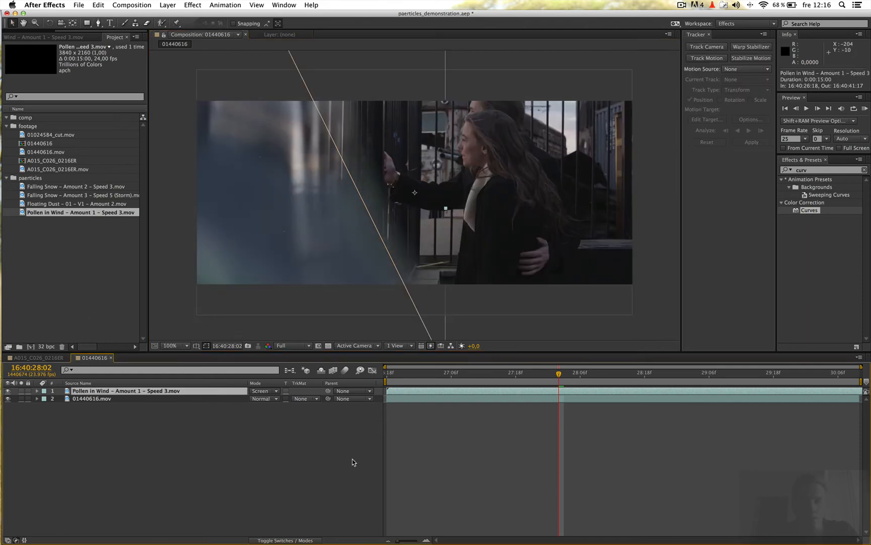
key("m")
key("m")
left_click(269, 403)
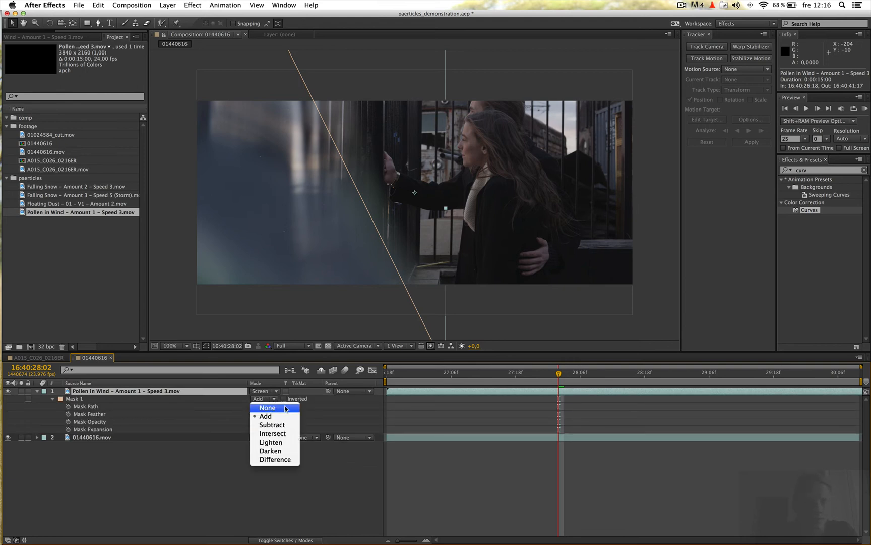
left_click(281, 419)
left_click_drag(272, 414, 299, 411)
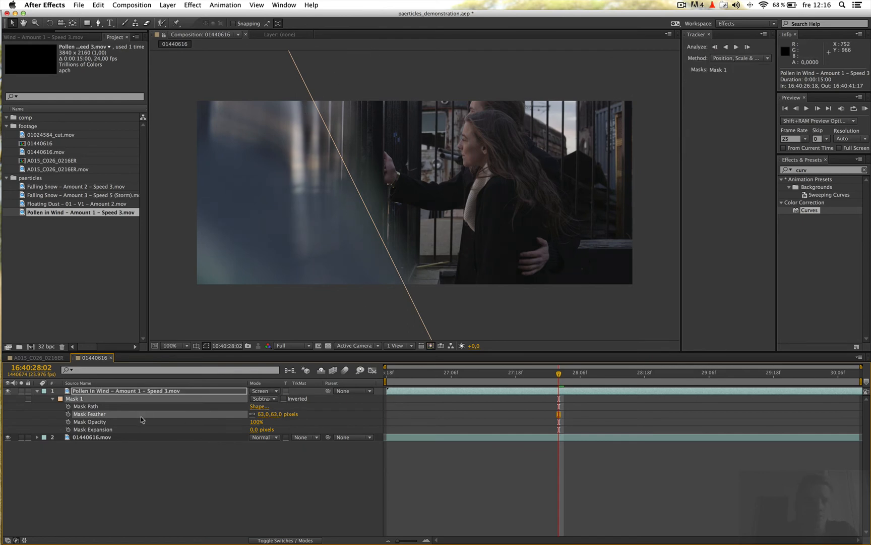
Duplicate the masked Pollen in Wind layer and set the upper copy's mask mode to Add.
left_click(115, 391)
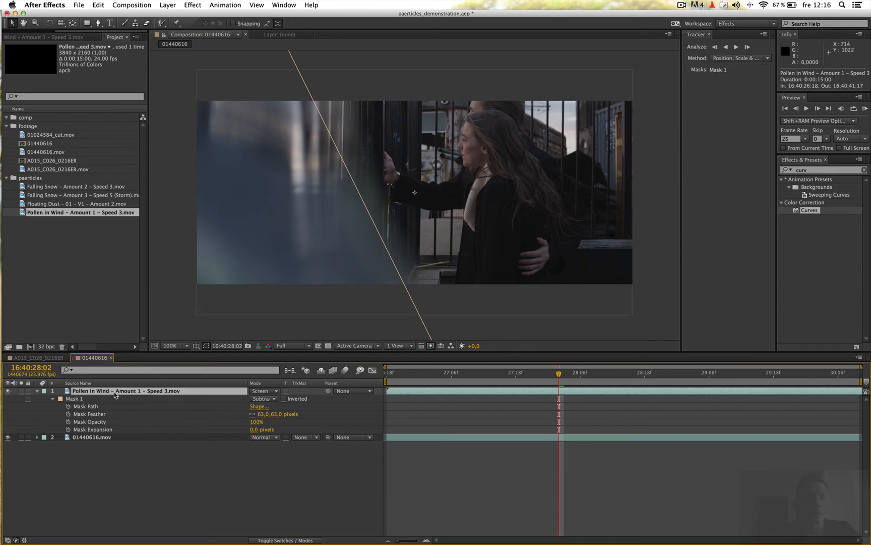
key("super+d")
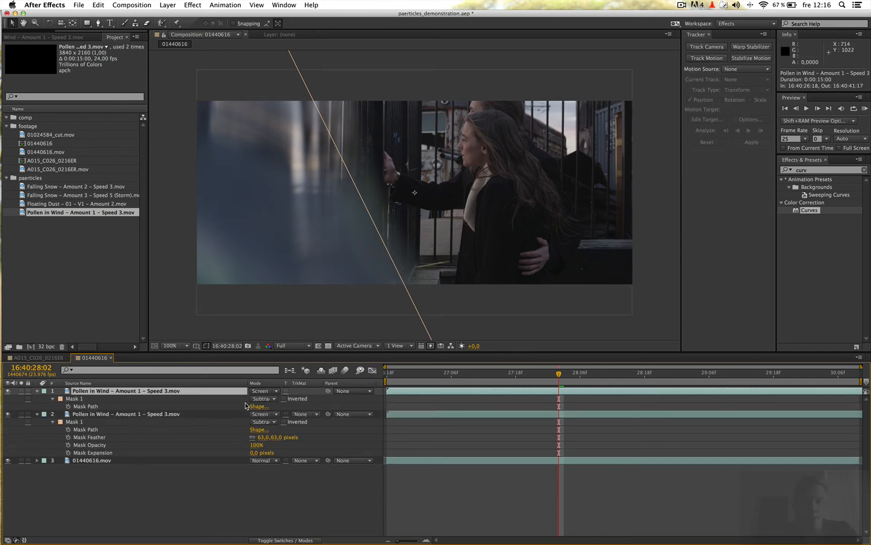
left_click(266, 399)
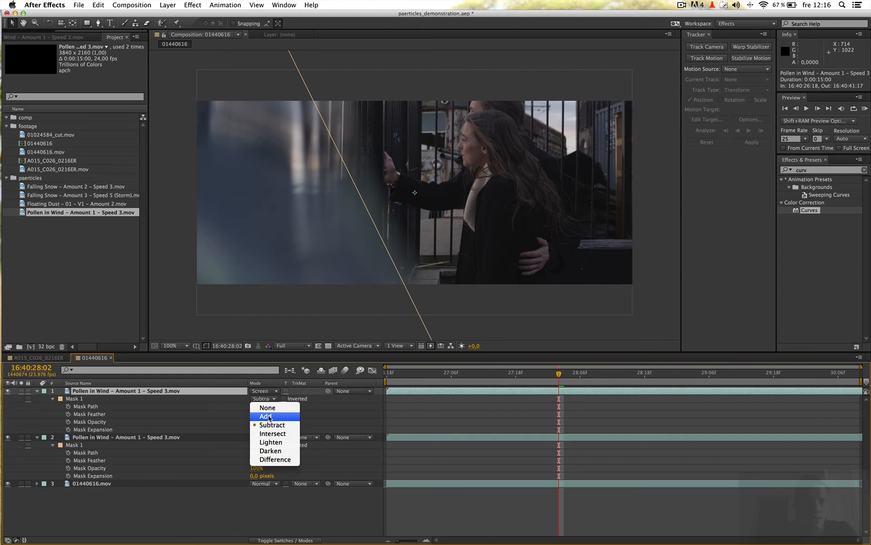
left_click(269, 416)
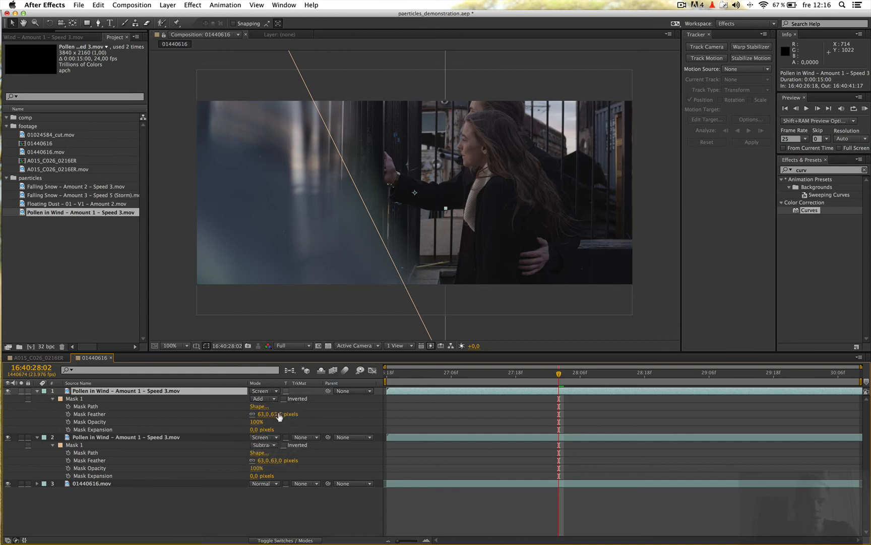
Apply Fast Blur to the upper Pollen in Wind layer with blurriness 6 and compare the foreground with the effect toggled.
left_click(808, 171)
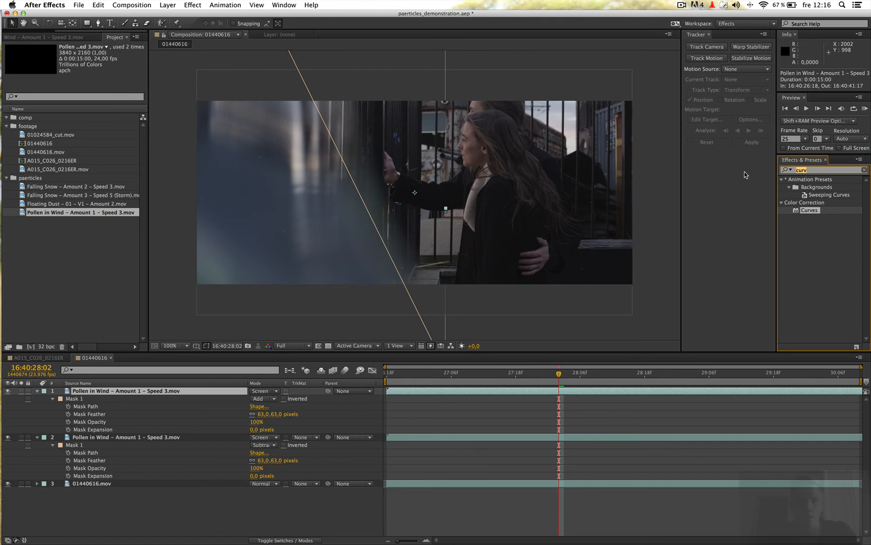
type("fast")
double_click(812, 266)
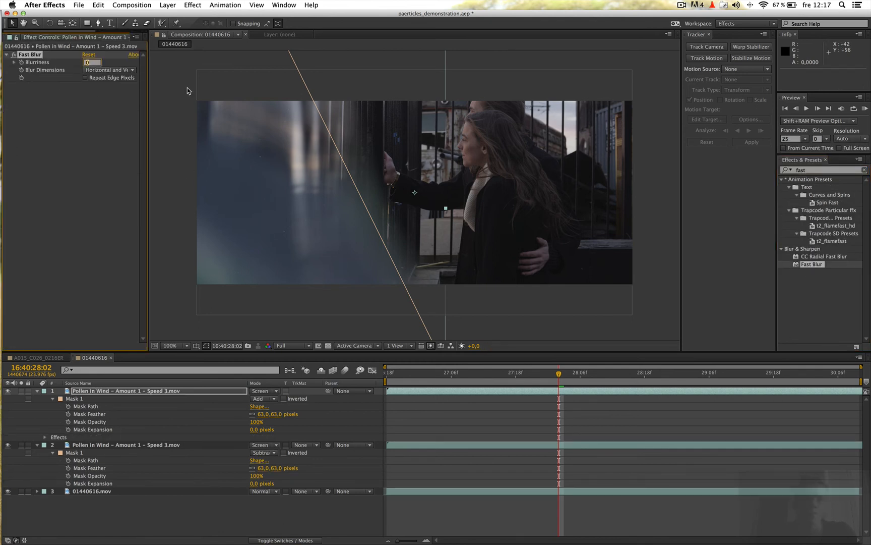
type("6")
key("Return")
left_click(177, 346)
left_click(341, 279)
scroll(401, 247, "up", 2)
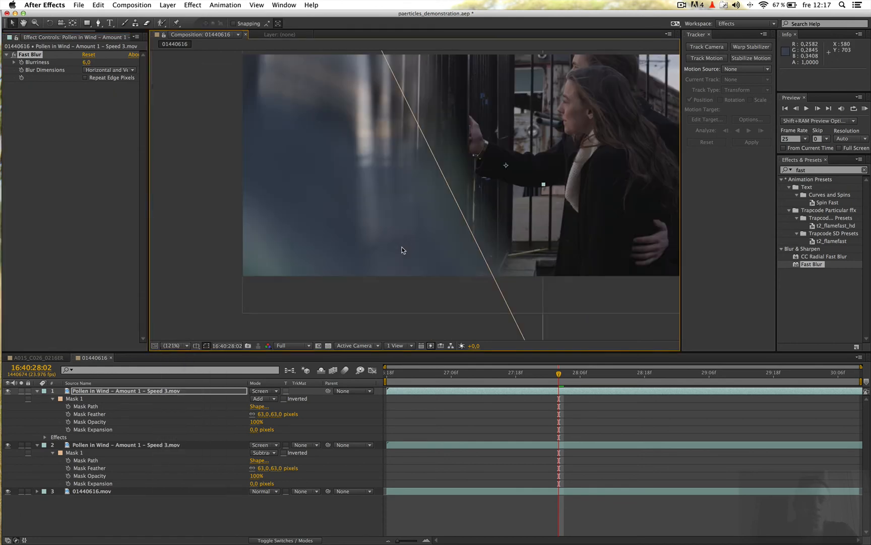
scroll(401, 250, "up", 2)
scroll(430, 247, "up", 2)
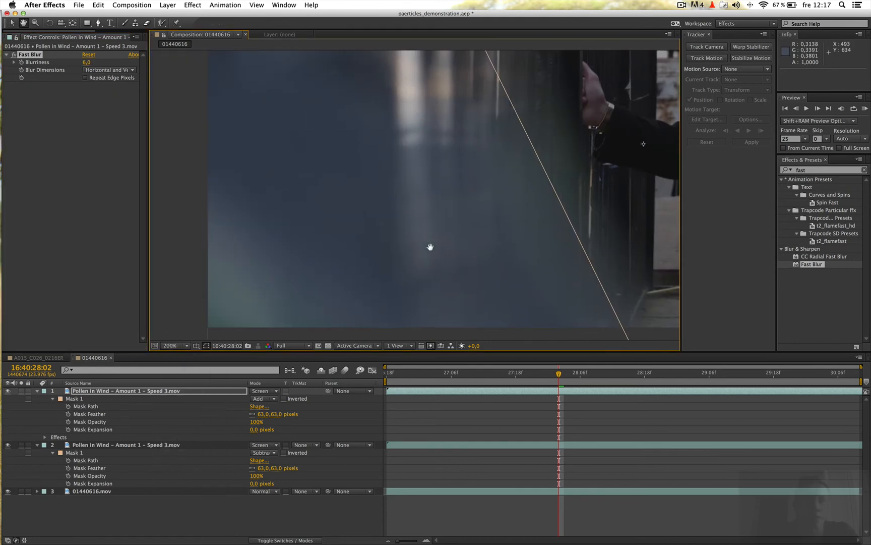
left_click(14, 55)
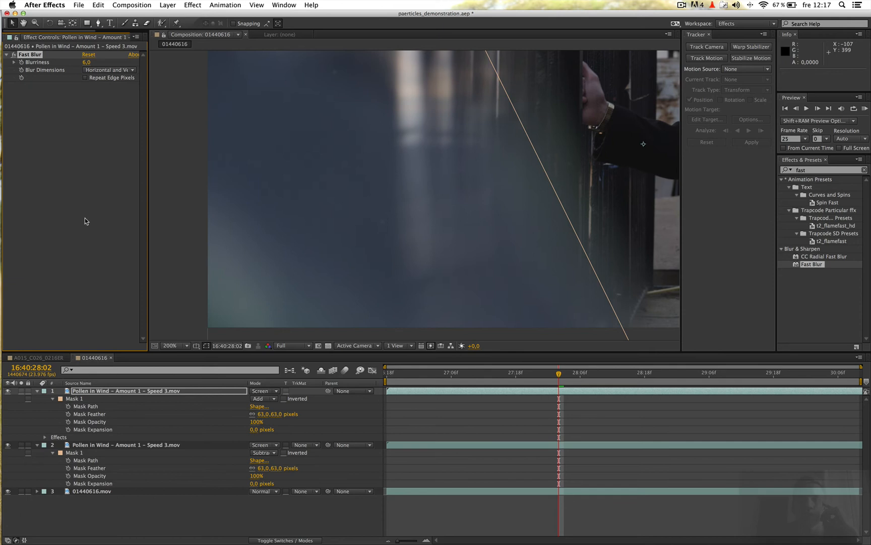
Set the upper Pollen in Wind layer's opacity to 70%.
left_click(121, 391)
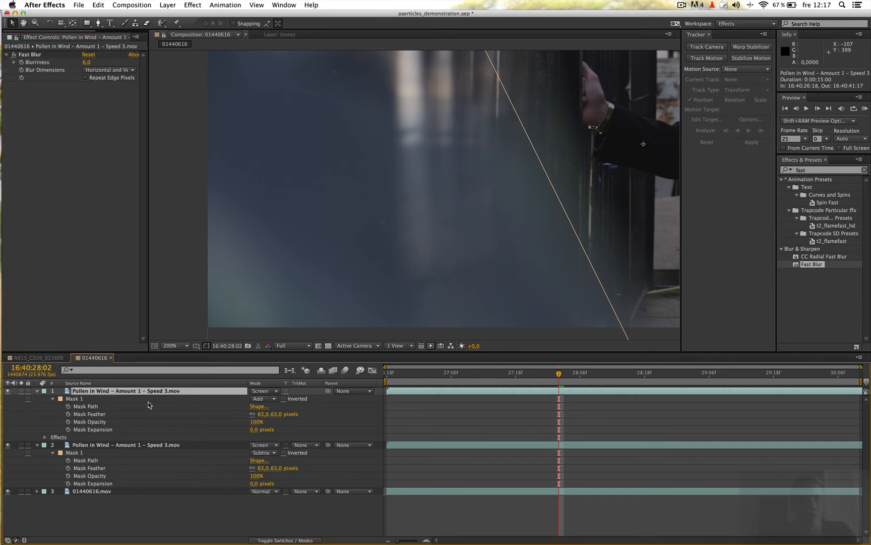
key("t")
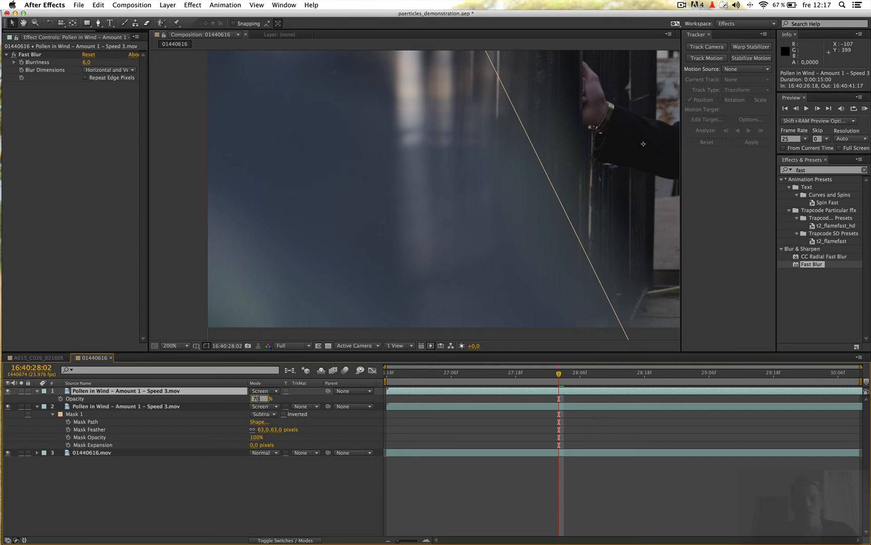
type("70")
key("Return")
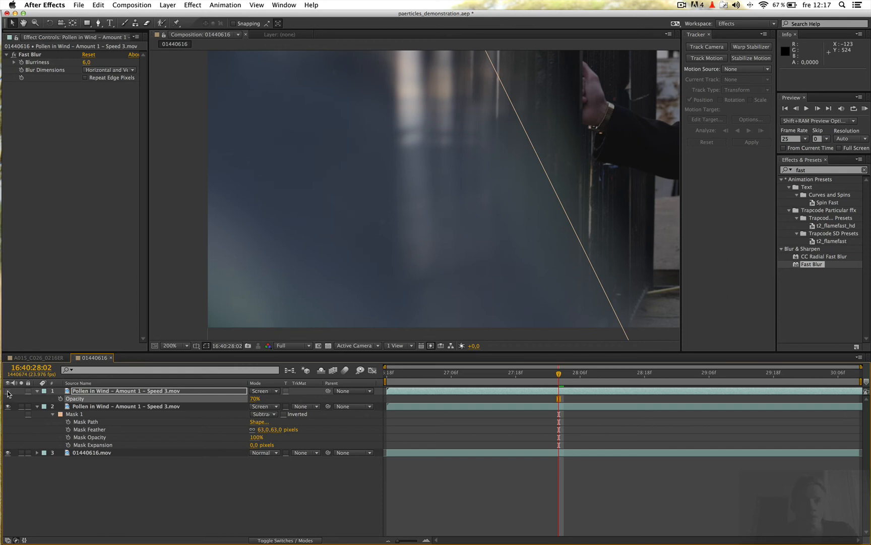
Play a RAM preview of composition 01440616 to review both pollen layers over the shot.
scroll(422, 273, "down", 1)
left_click(170, 347)
left_click(172, 296)
left_click(866, 109)
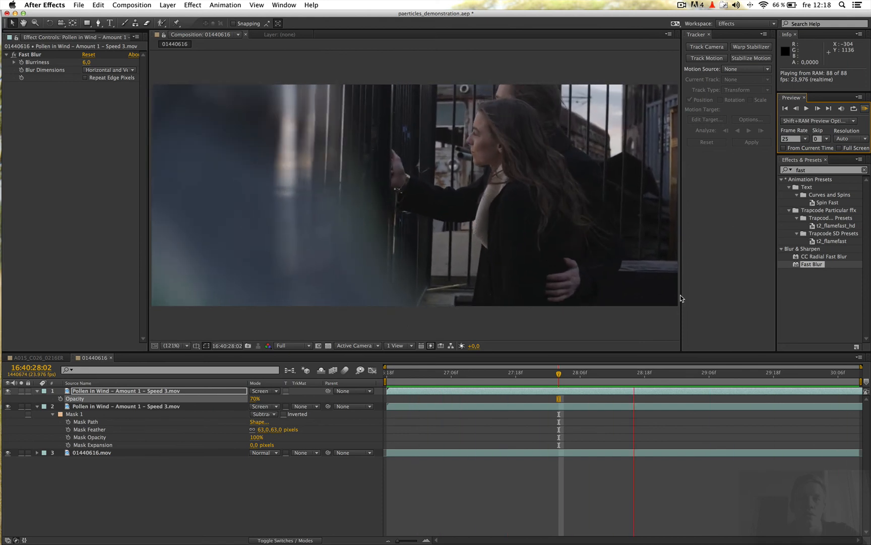
left_click(865, 109)
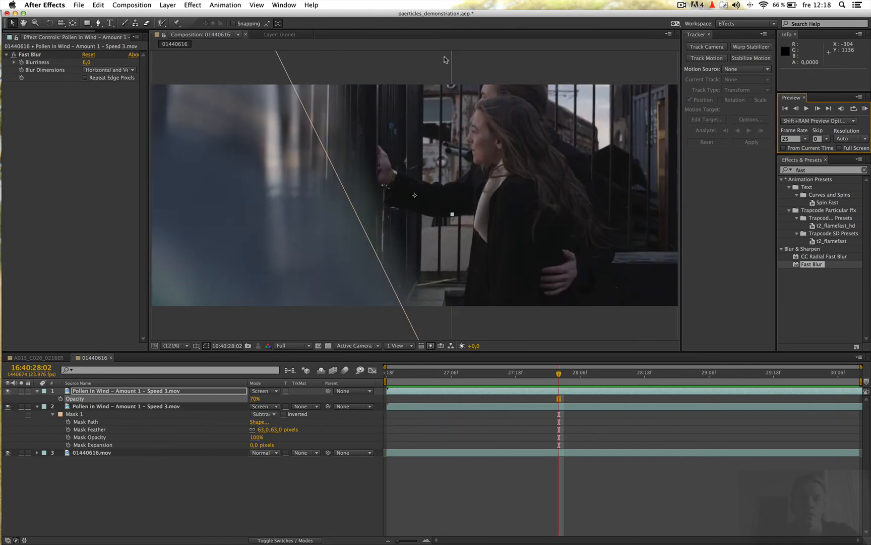
Create a new composition from 01024584_cut.mov and scrub to 11:51:36:13.
left_click(115, 37)
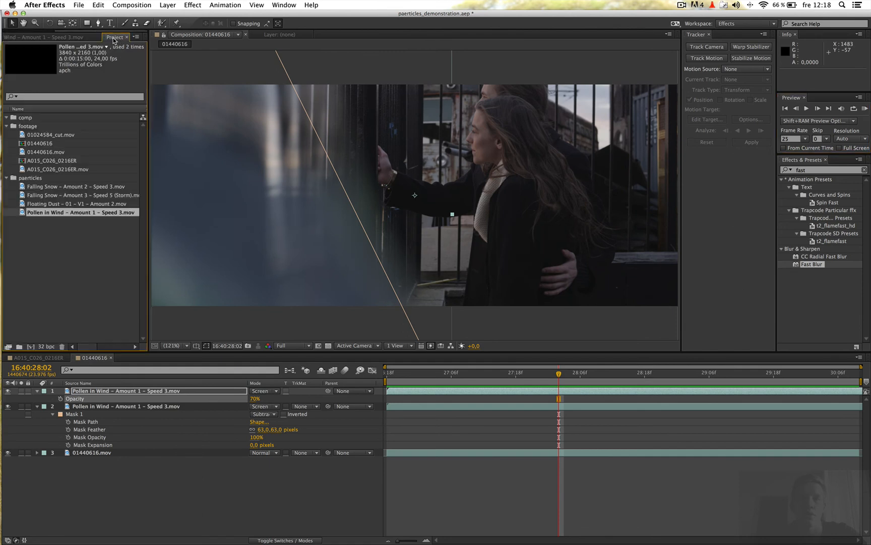
left_click(45, 151)
left_click(47, 135)
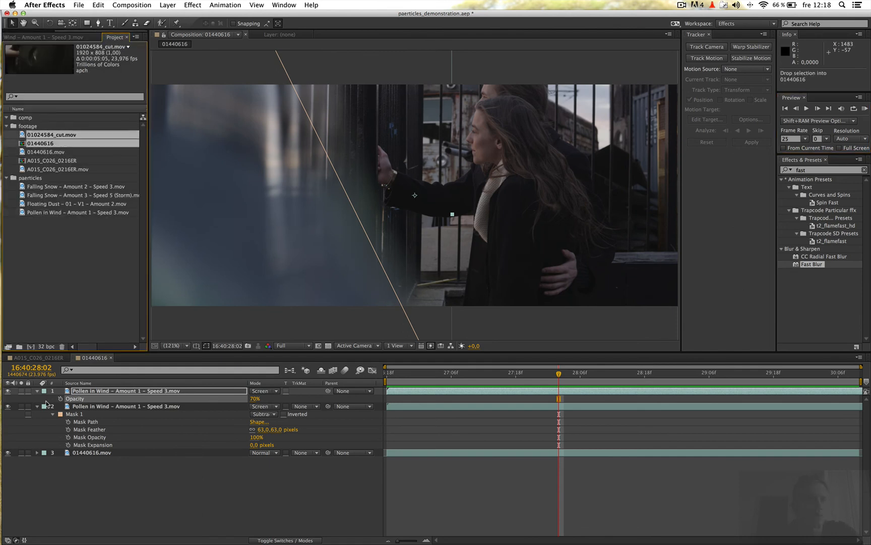
left_click_drag(30, 353, 31, 347)
left_click_drag(409, 377, 386, 375)
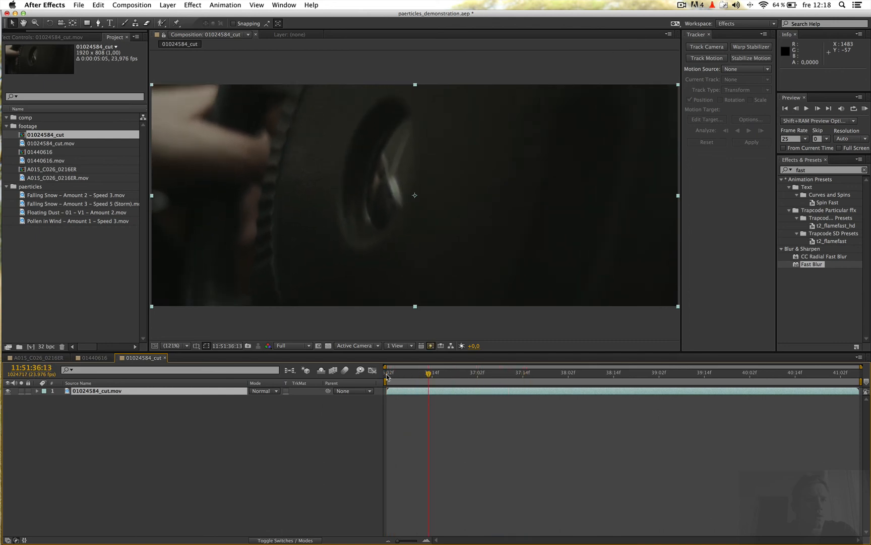
Add Floating Dust – 01 – V1 – Amount 2.mov above 01024584_cut.mov in Screen mode and scale it to 70%.
left_click(76, 271)
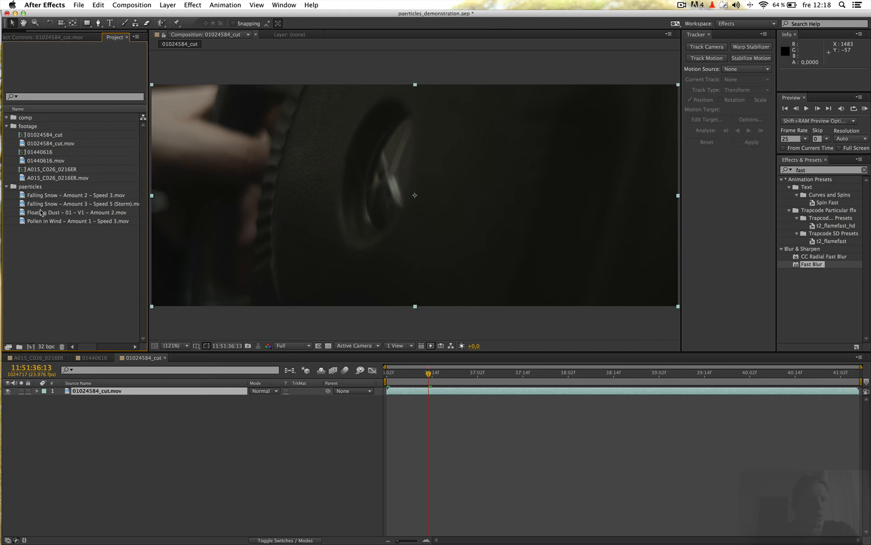
mouse_move(45, 215)
left_mouse_down()
mouse_move(100, 391)
mouse_move(126, 393)
left_mouse_up()
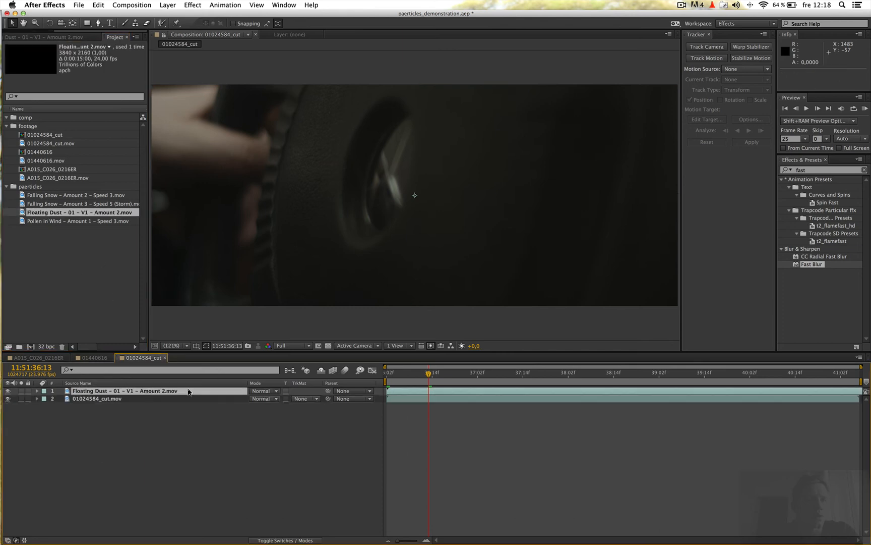
left_click(262, 391)
left_click(279, 283)
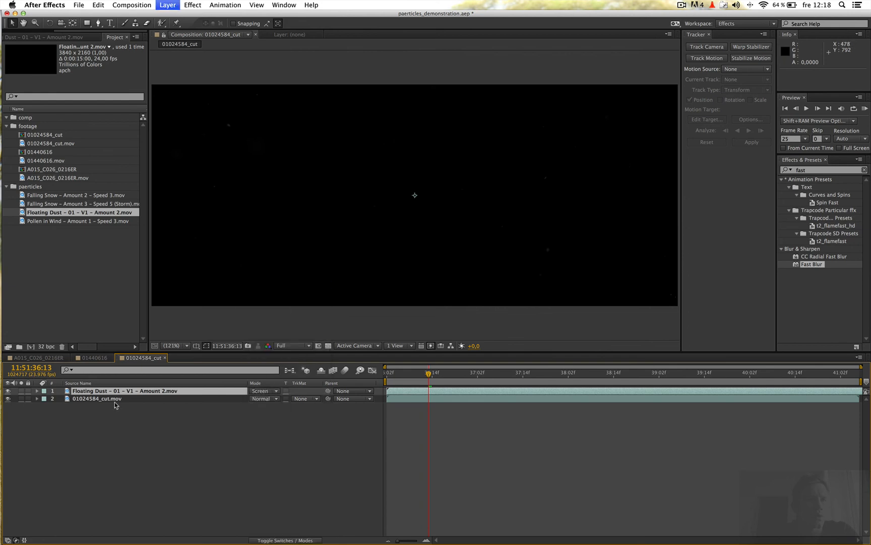
key("s")
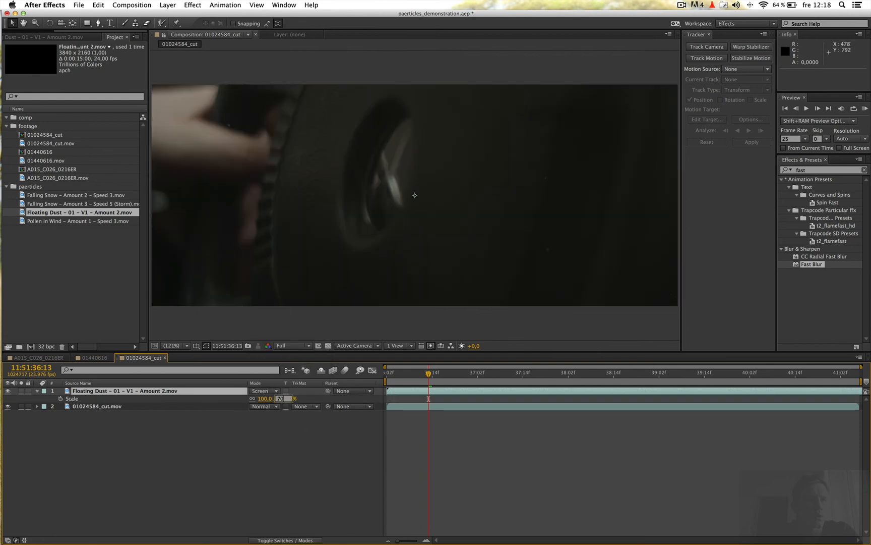
key("Return")
left_click(219, 434)
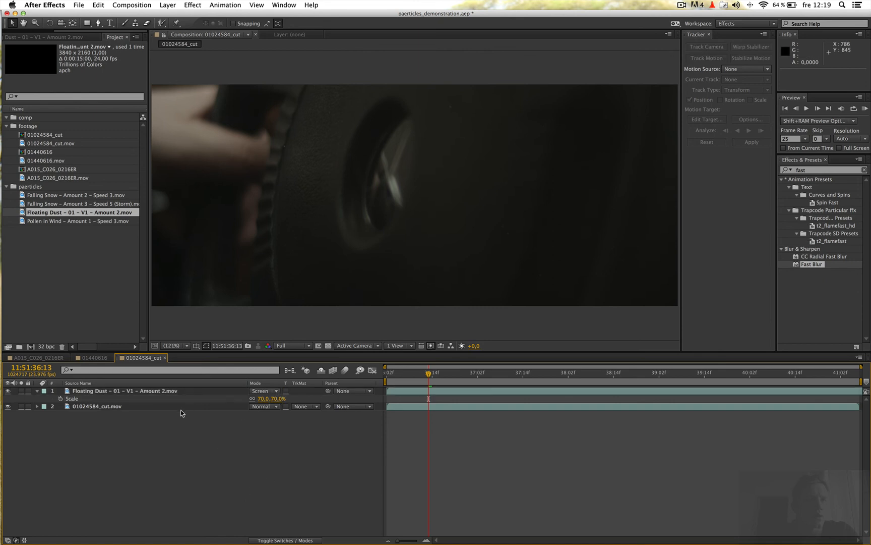
Start Track Motion on 01024584_cut.mov and place the track point on the dark surface between the ridged edge and the oval opening.
left_click(133, 406)
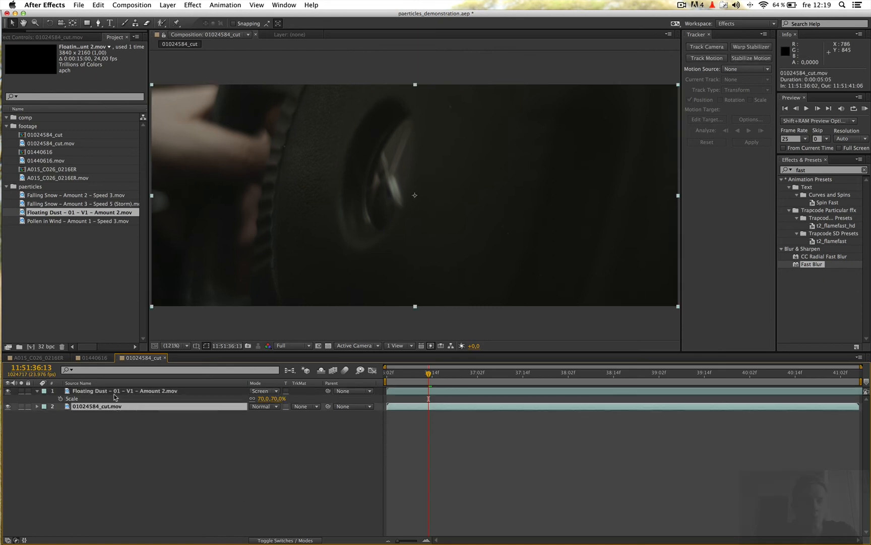
left_click(281, 6)
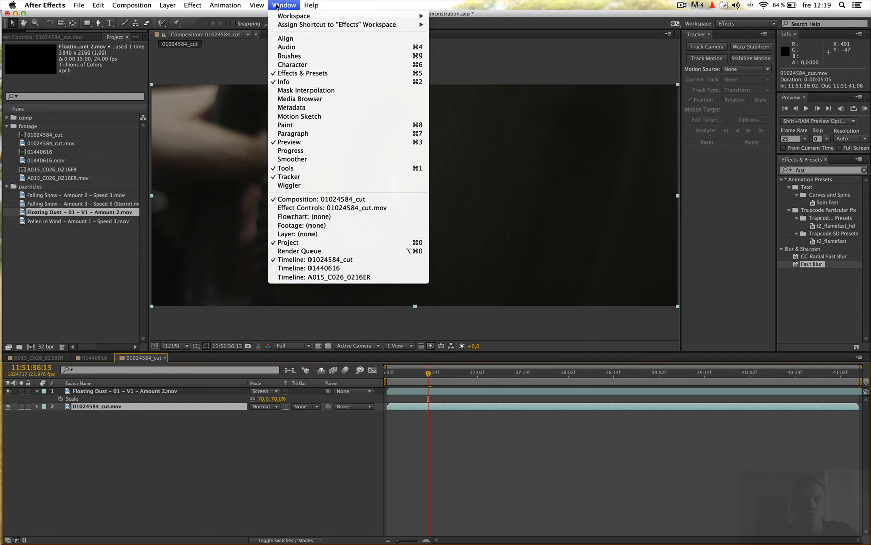
left_click(296, 177)
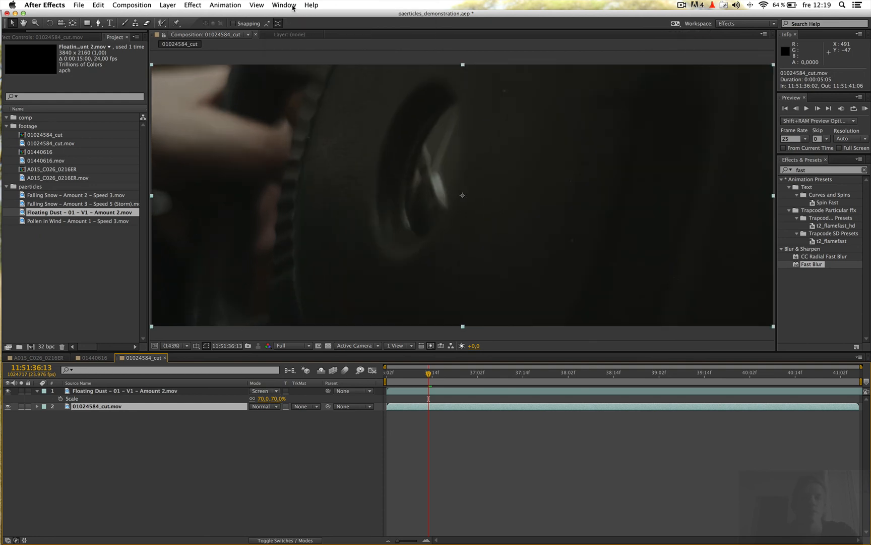
left_click(281, 6)
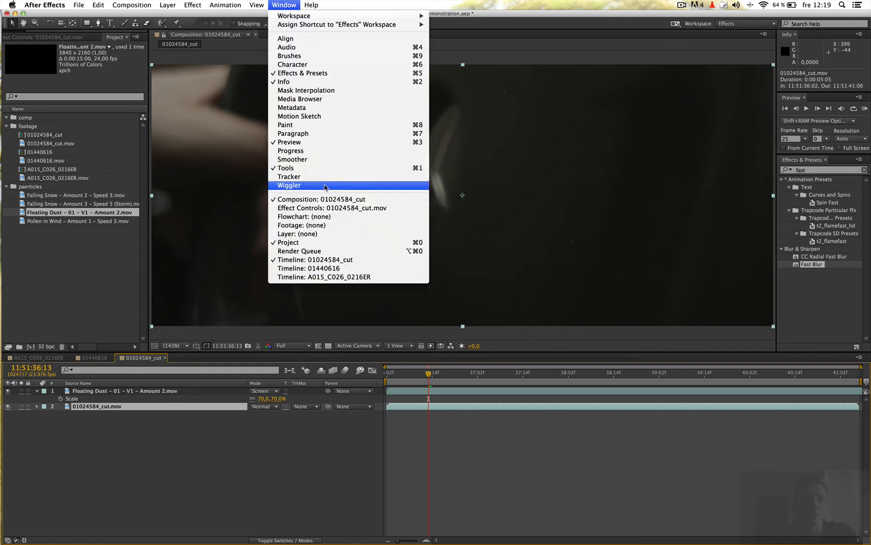
left_click(295, 177)
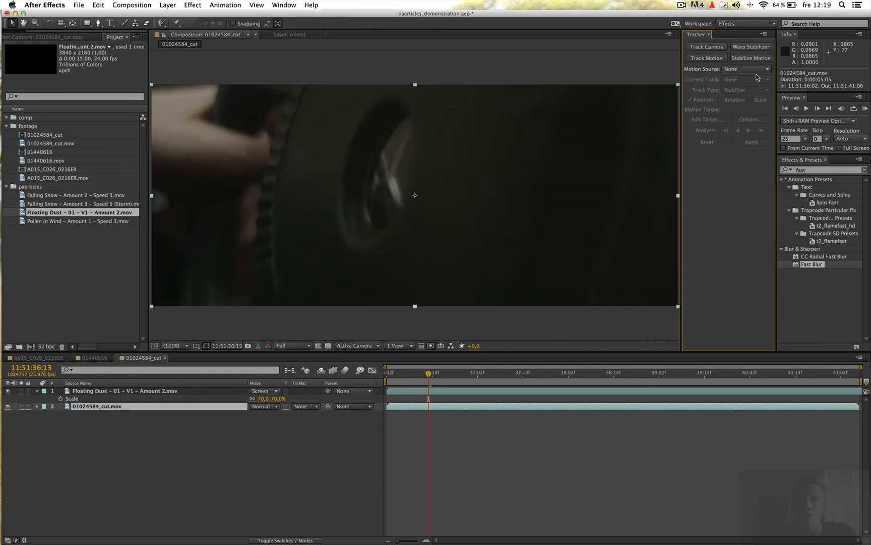
left_click(717, 59)
scroll(469, 174, "up", 5)
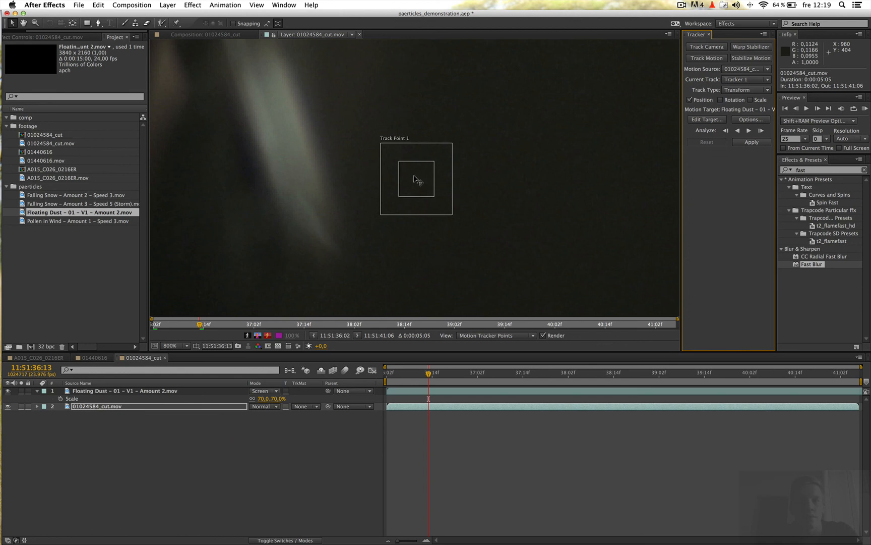
left_click_drag(396, 163, 370, 143)
scroll(368, 141, "down", 4)
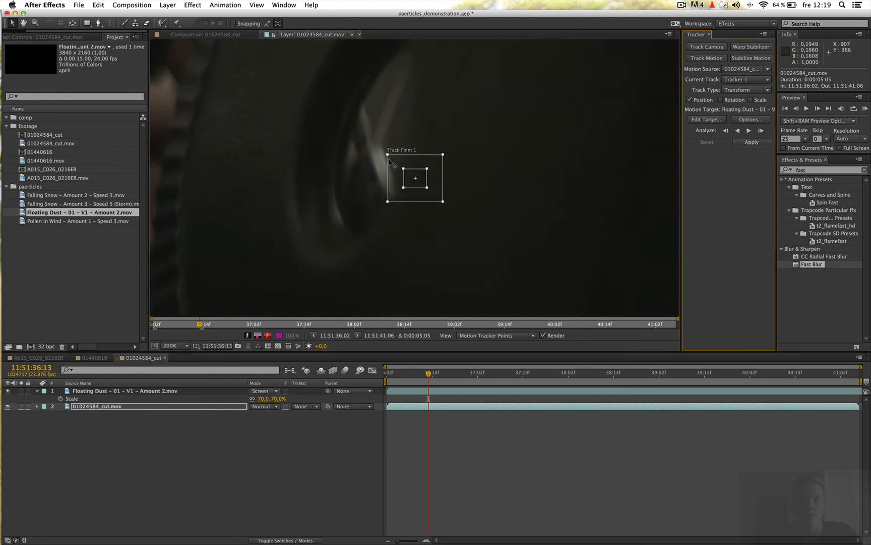
left_click_drag(407, 171, 244, 142)
left_click_drag(278, 170, 257, 154)
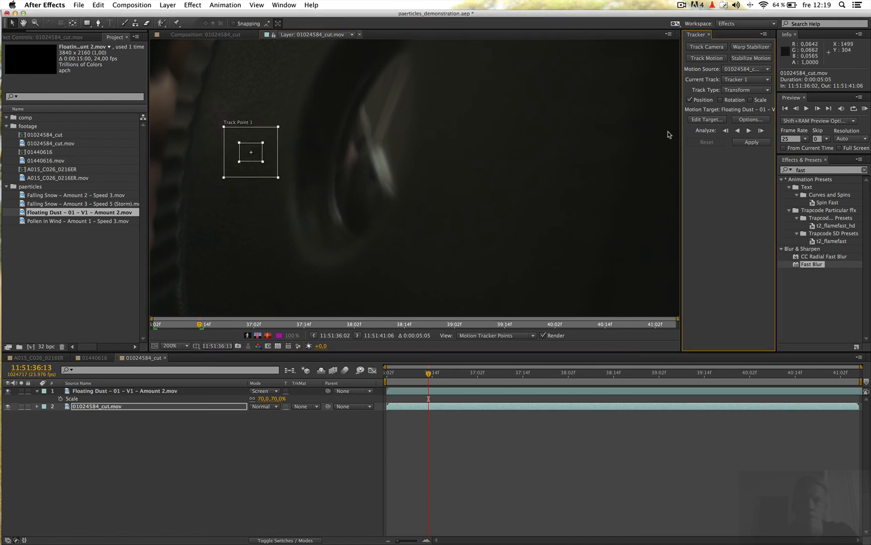
Analyze the track point forward to the end of the clip and backward to its start.
left_click(750, 131)
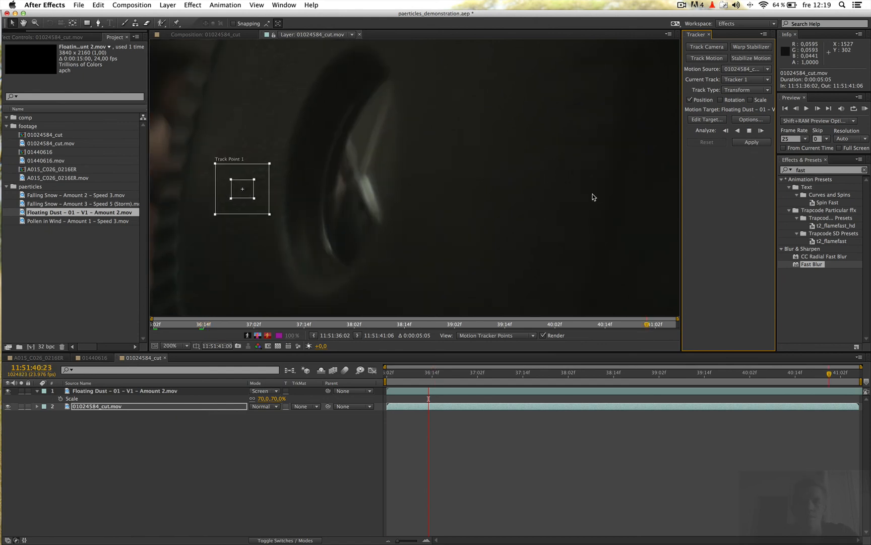
scroll(593, 196, "down", 1)
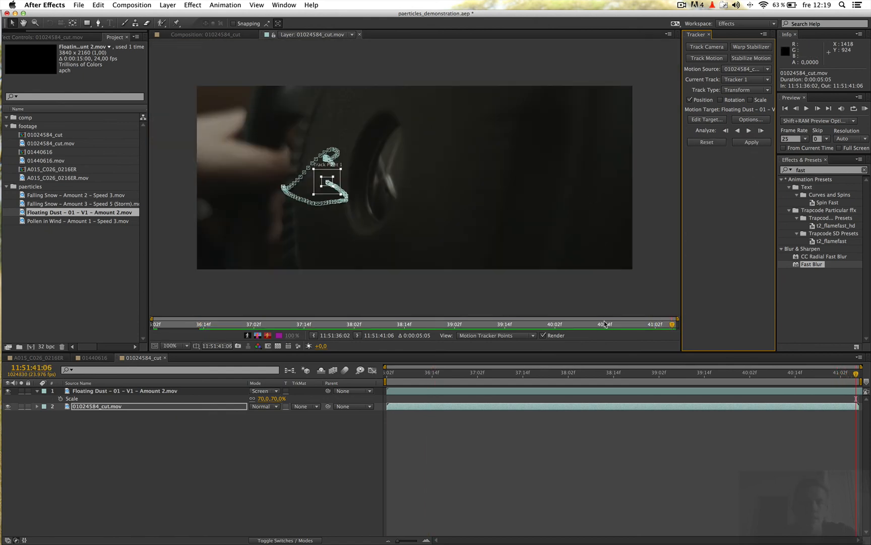
left_click_drag(853, 375, 439, 384)
left_click(738, 132)
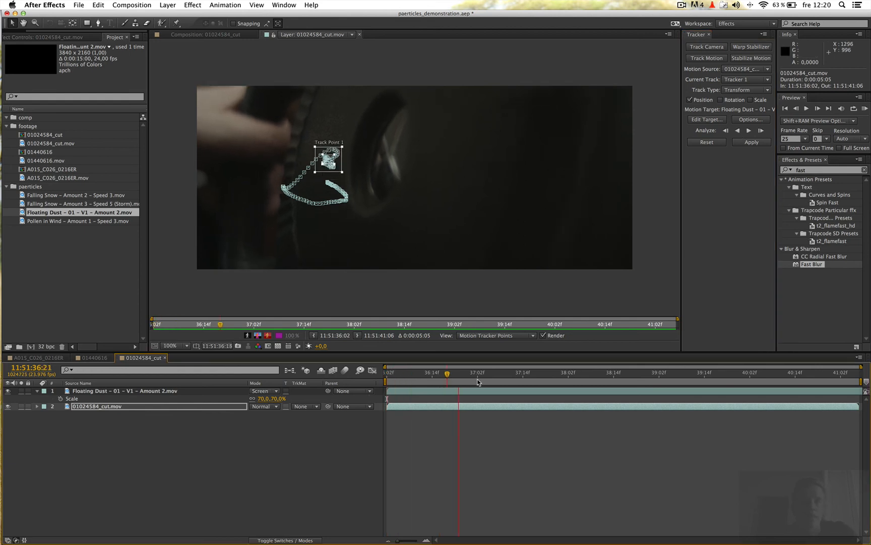
Create a new null object in the 01024584_cut composition.
left_click(241, 445)
left_click(170, 5)
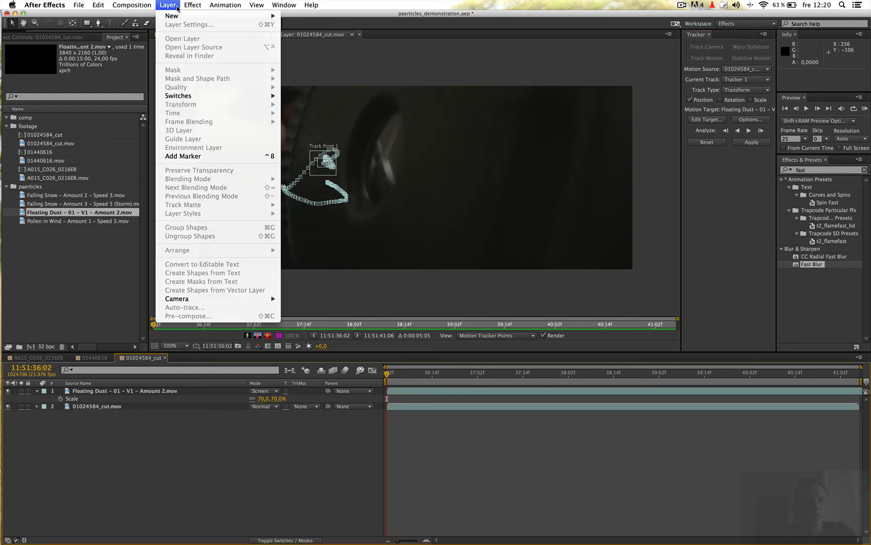
mouse_move(200, 16)
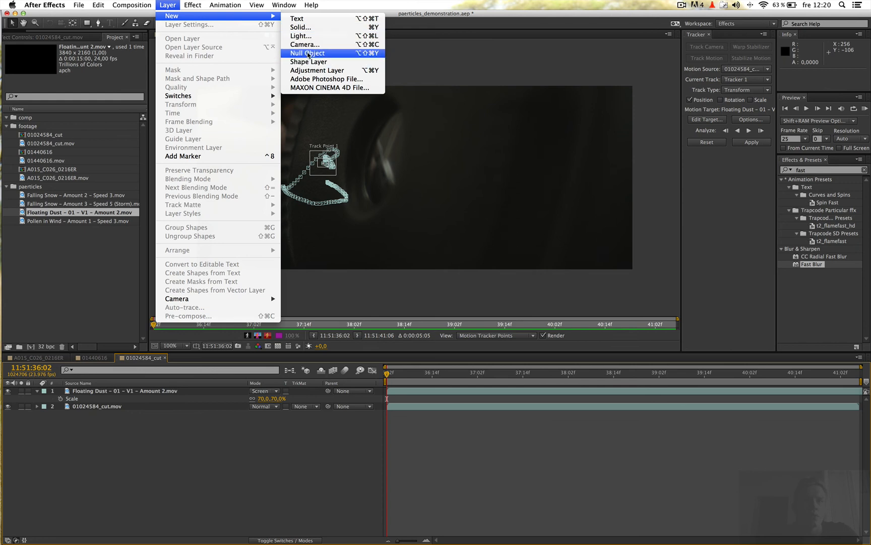
left_click(308, 53)
Set the tracker's motion target to Null 1, apply the tracking data, and select the null to show its motion path.
left_click(699, 120)
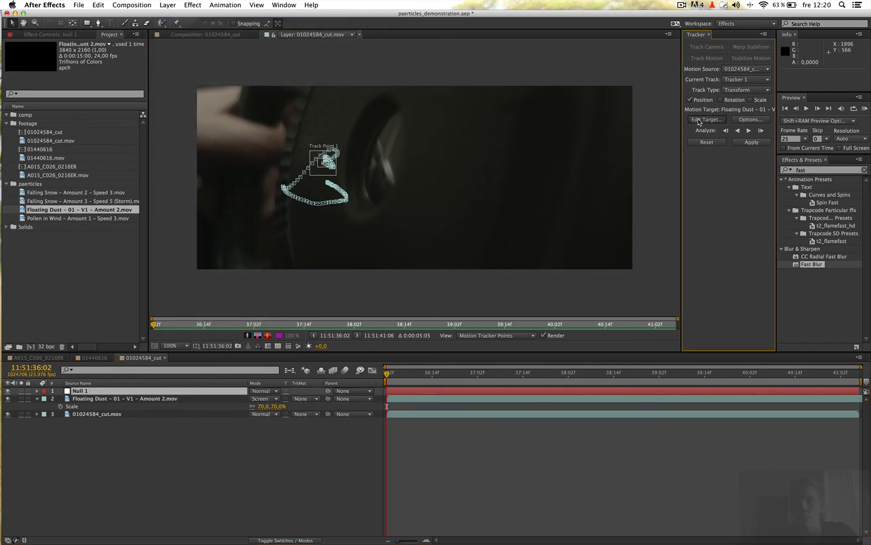
left_click(464, 269)
left_click(460, 278)
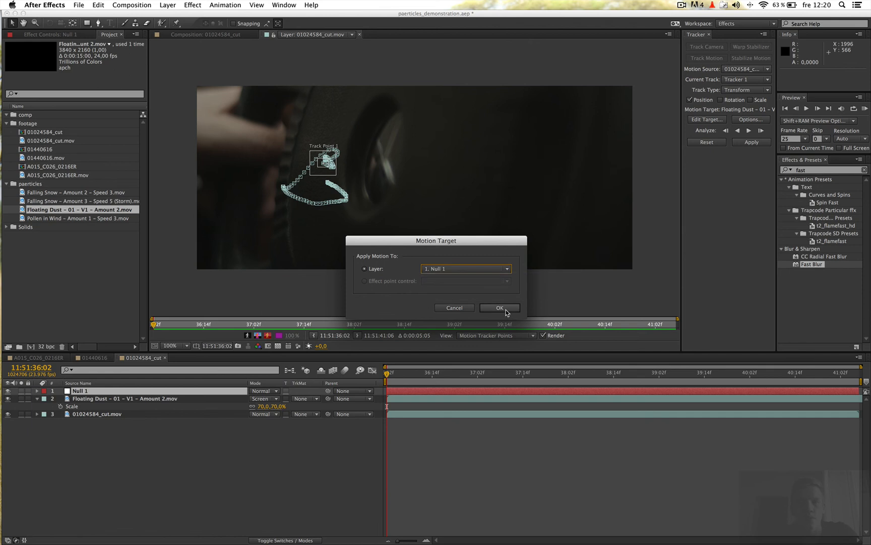
left_click(500, 308)
left_click(752, 142)
left_click(477, 293)
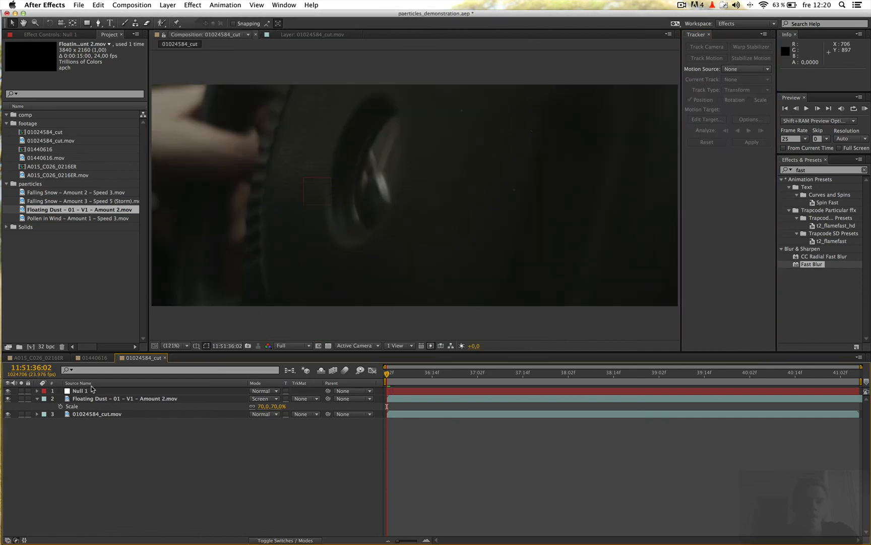
left_click(87, 391)
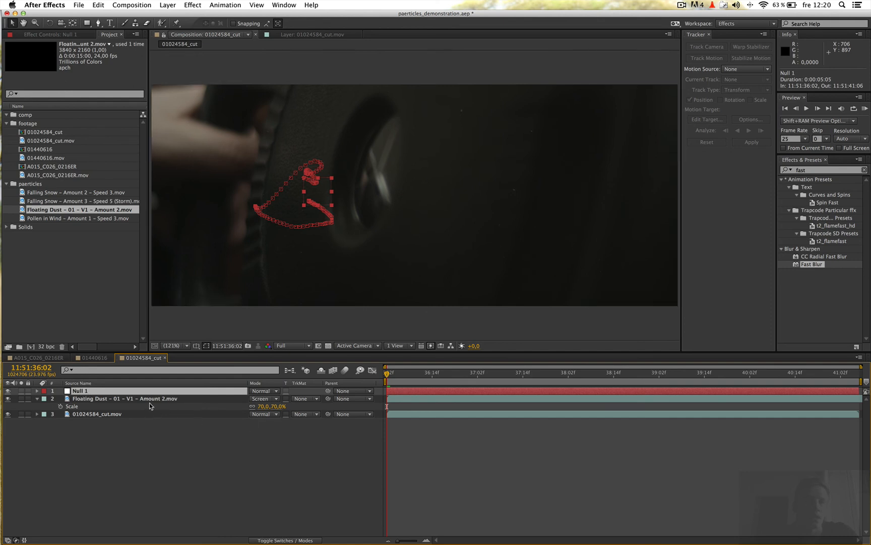
Parent the Floating Dust – 01 – V1 – Amount 2.mov layer to Null 1 and hide the null.
left_click(200, 399)
left_click_drag(327, 399, 80, 392)
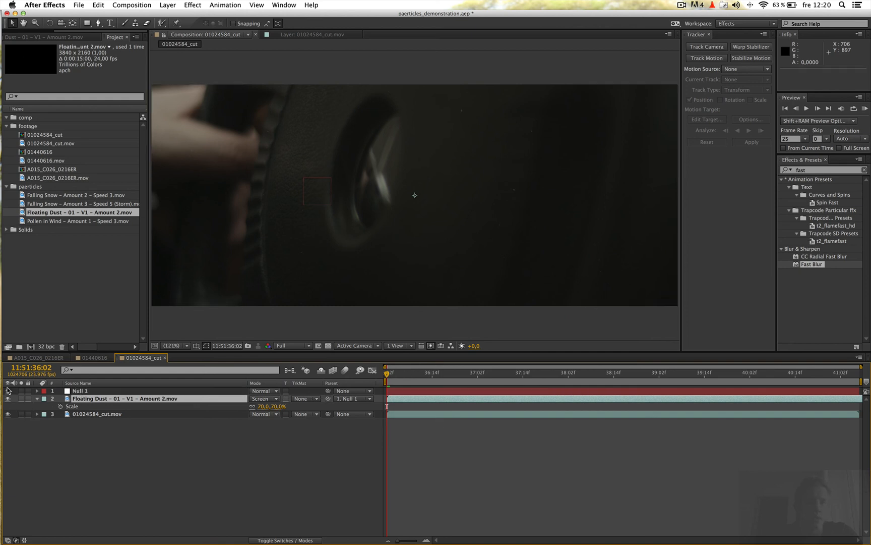
Scrub to about 11:51:36:10 and play a RAM preview of 01024584_cut to check how the dust follows the camera movement.
left_click_drag(449, 374, 415, 373)
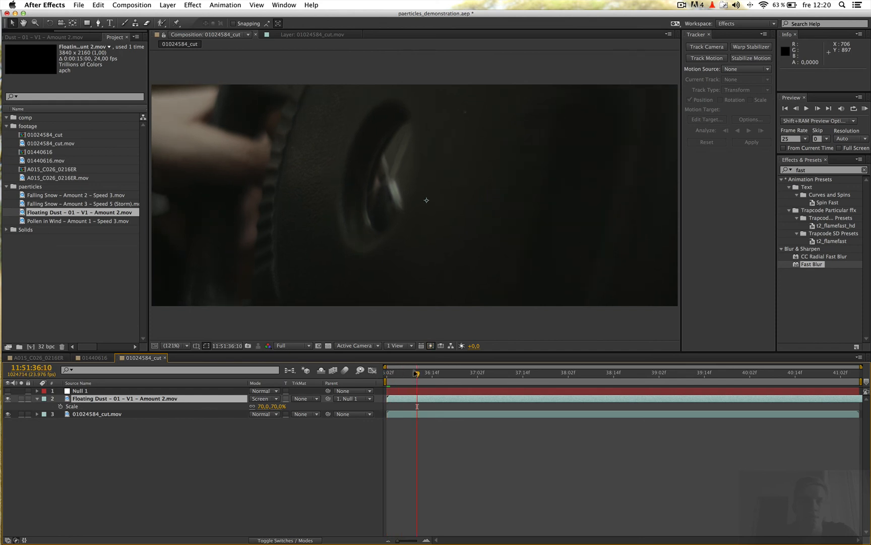
left_click(865, 109)
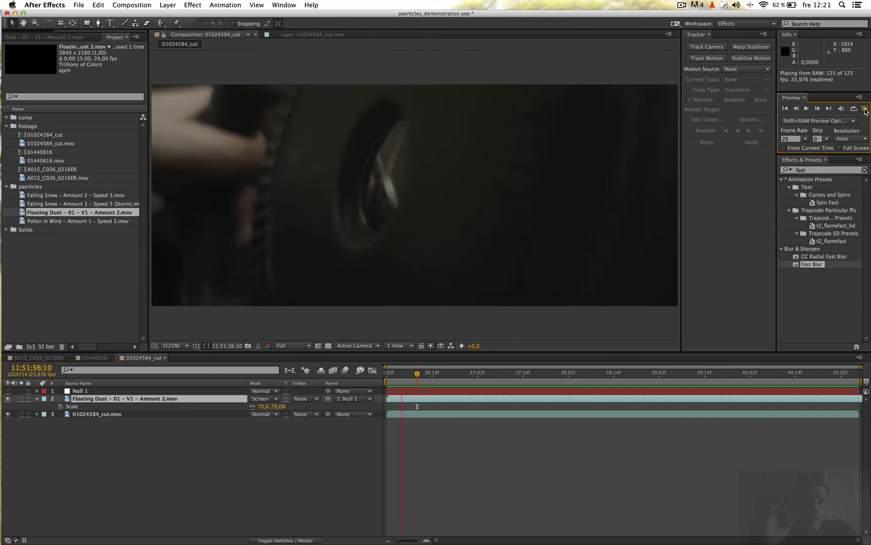
left_click(140, 447)
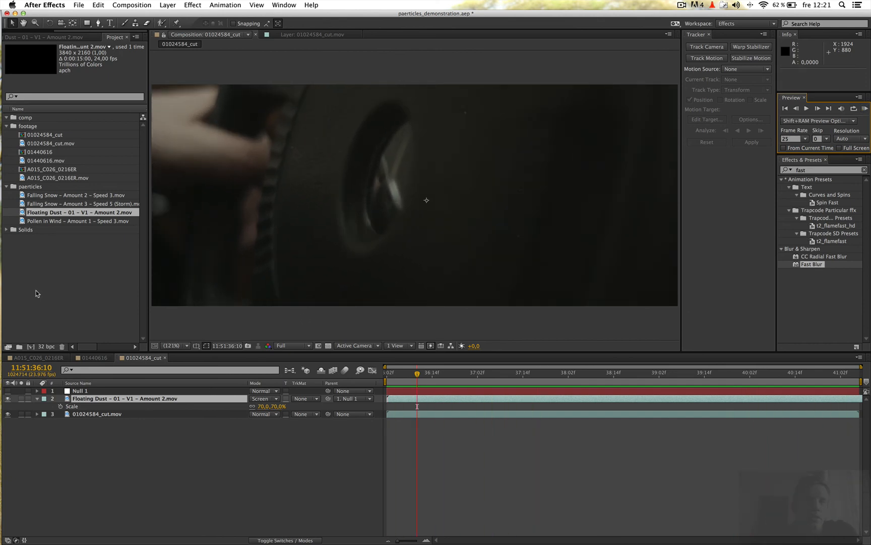
left_click(55, 282)
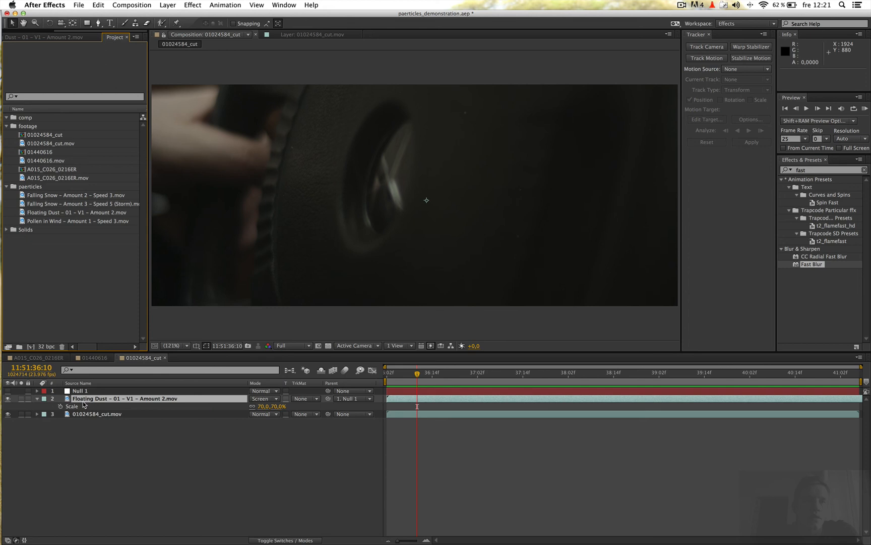
Switch to Finder, dismiss the disk warning, look through the Floating Dust clips in the Product folder, and return to After Effects.
key("super+Tab")
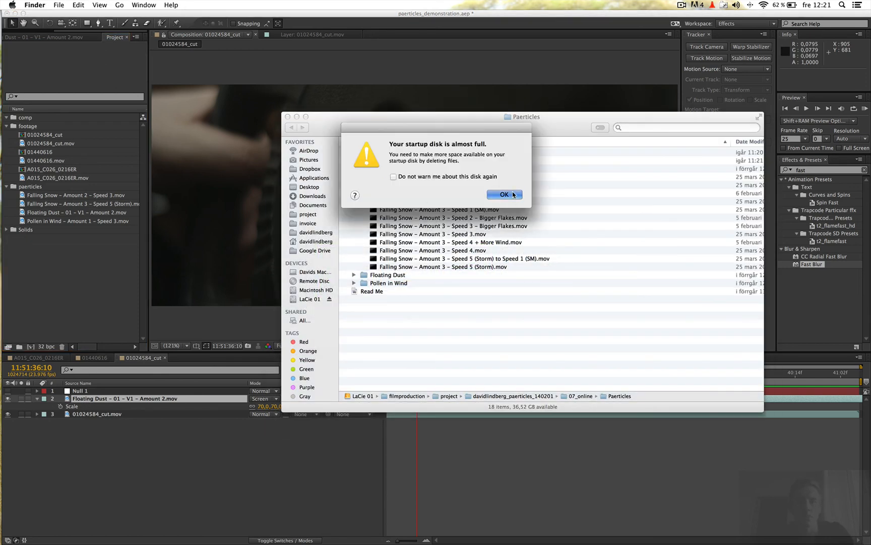
left_click(505, 194)
left_click(354, 169)
left_click(354, 176)
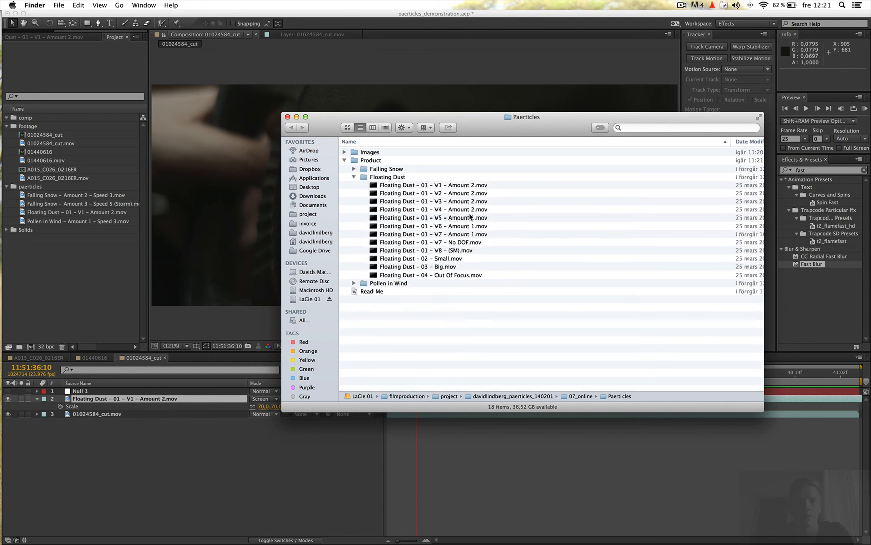
left_click(354, 176)
left_click(217, 448)
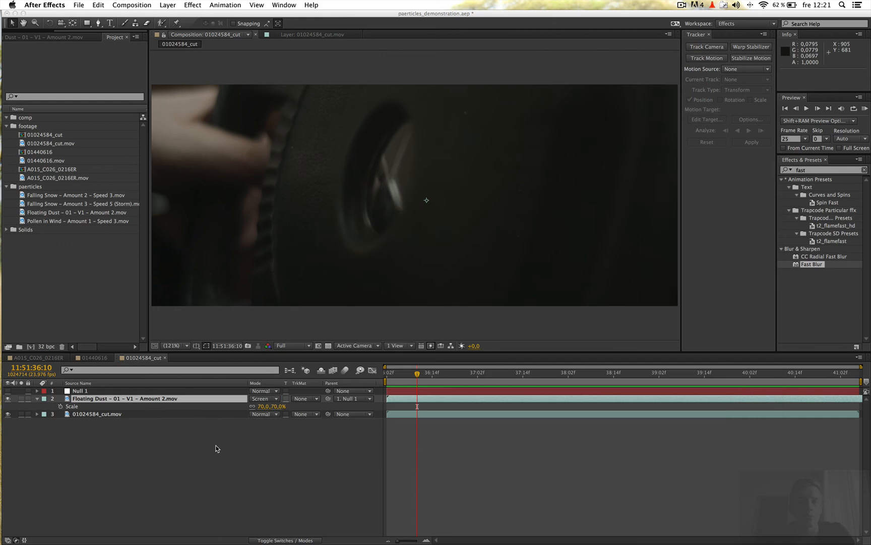